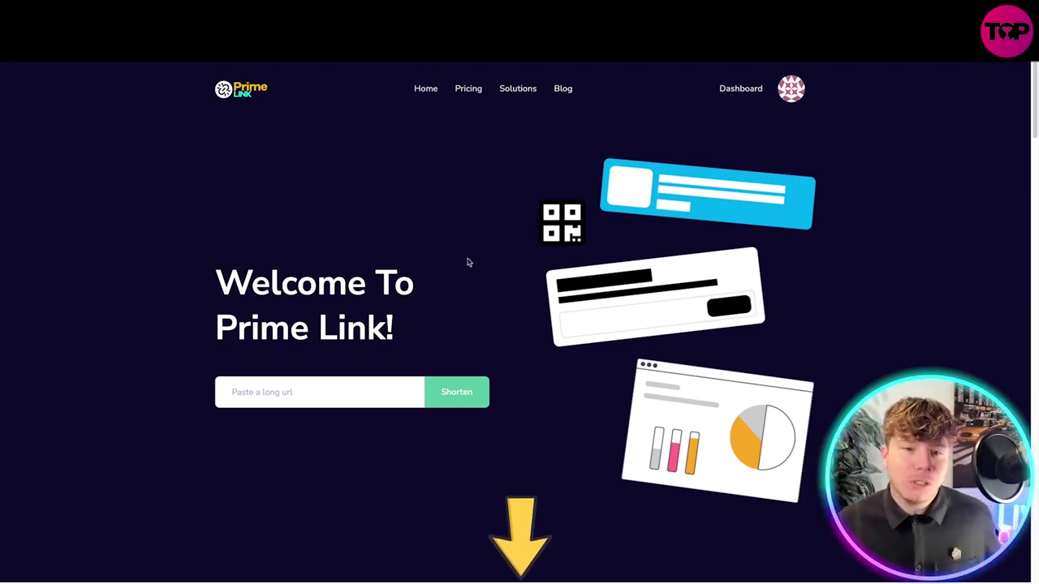
scroll(406, 324, "down", 1)
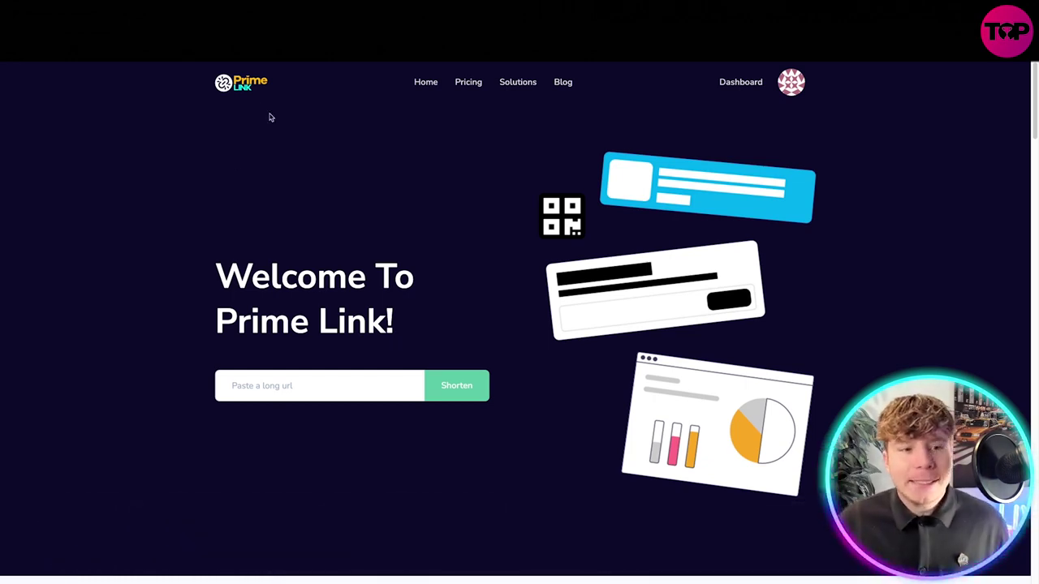
left_click(278, 388)
type("www.googlegeorgesbbq.com")
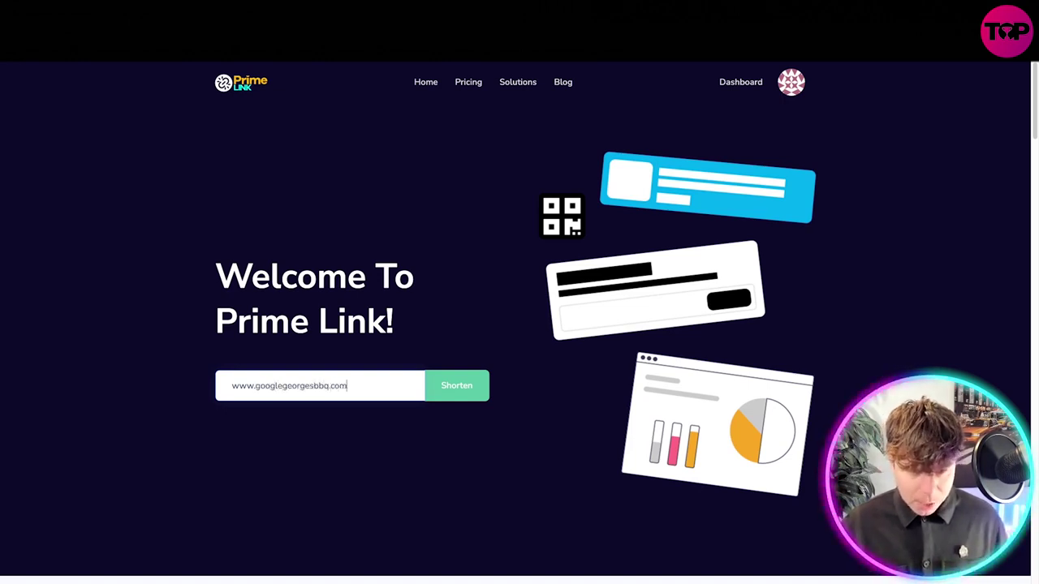
type("/g")
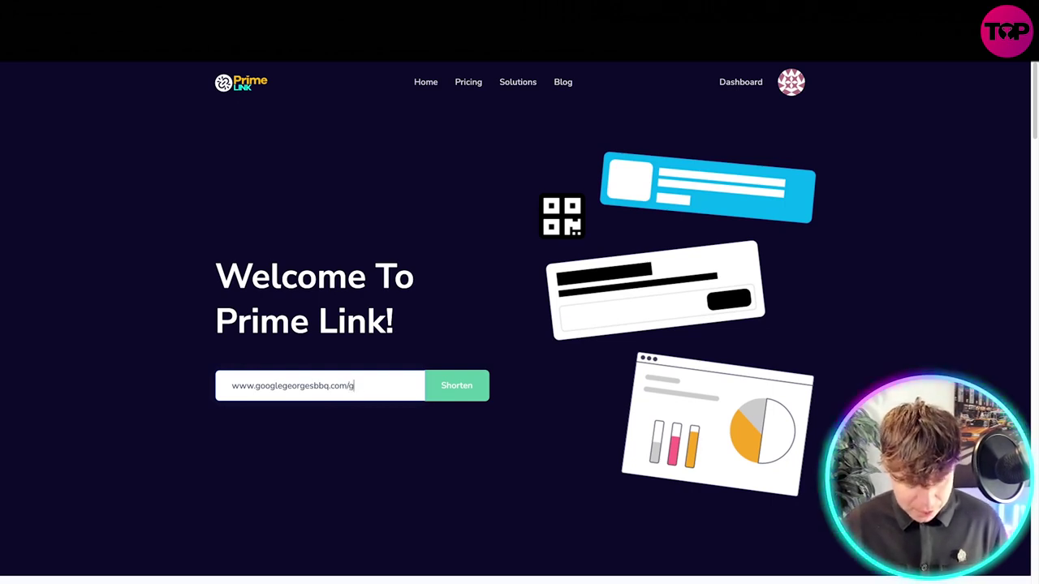
type("digfrgsvbfsber")
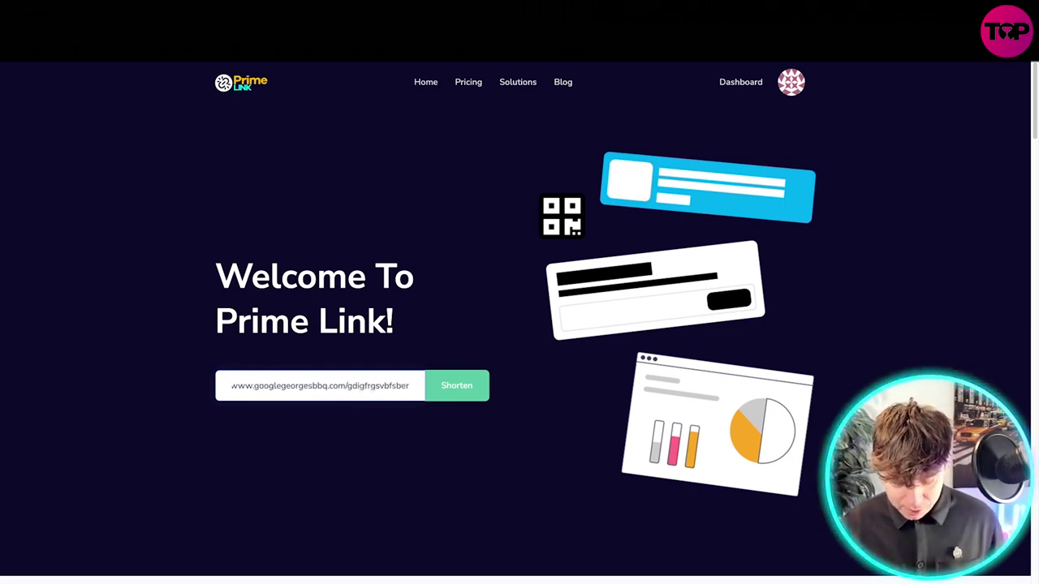
type("?i")
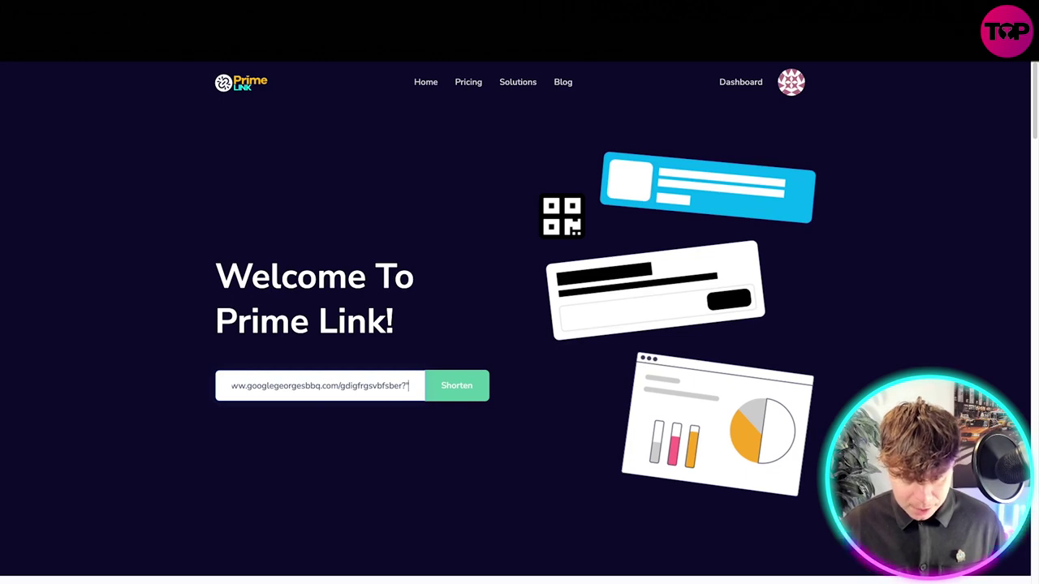
type("eifeeivndkvnndivdsvds")
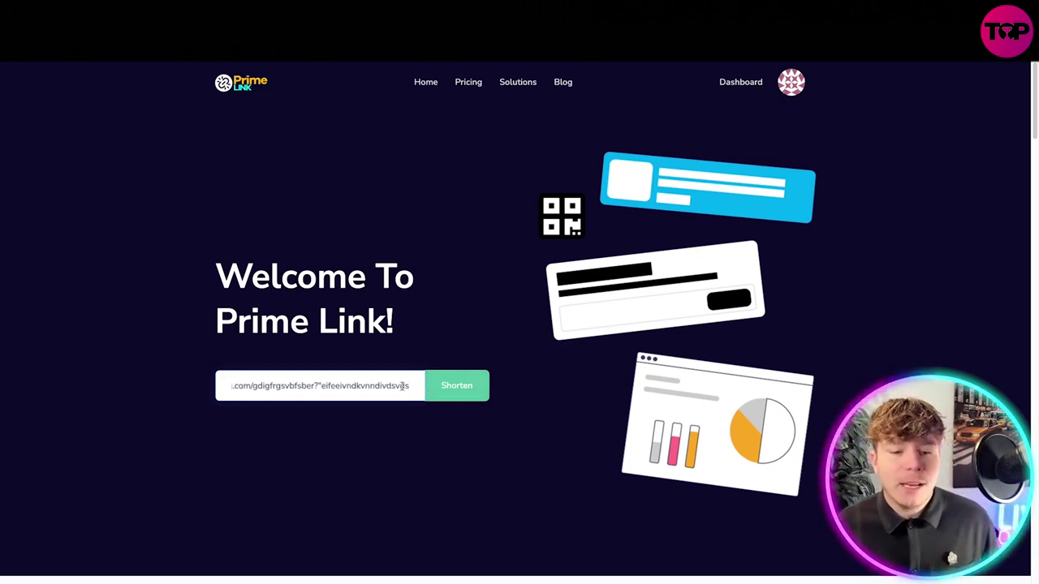
left_click_drag(395, 389, 209, 390)
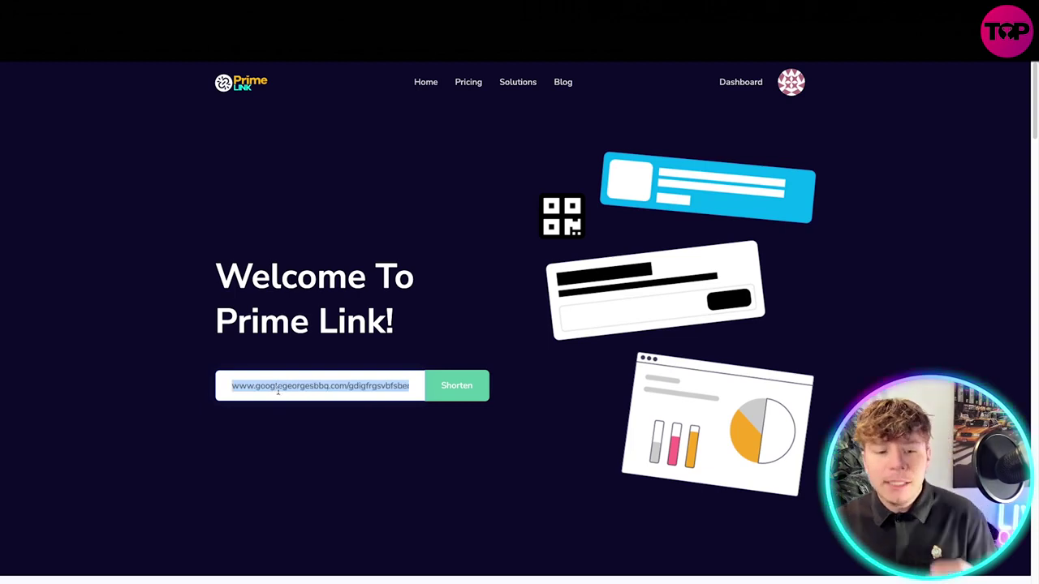
left_click(380, 386)
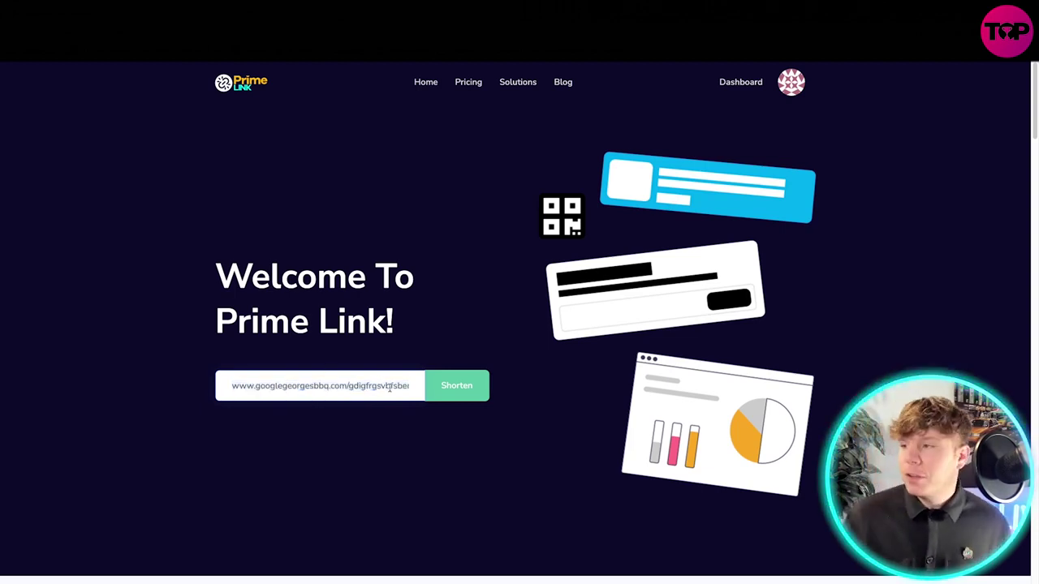
left_click(461, 380)
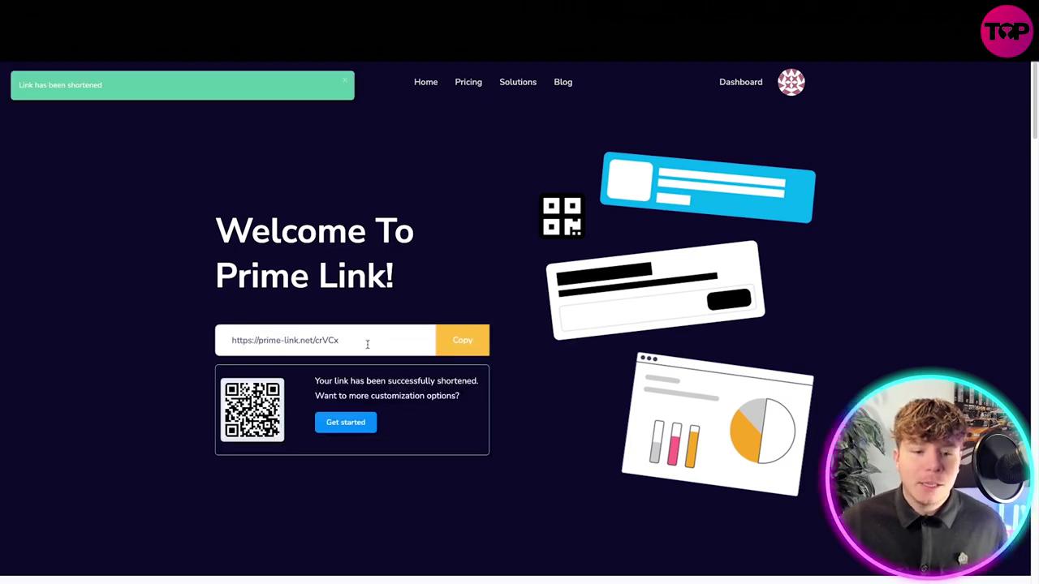
left_click_drag(339, 340, 234, 340)
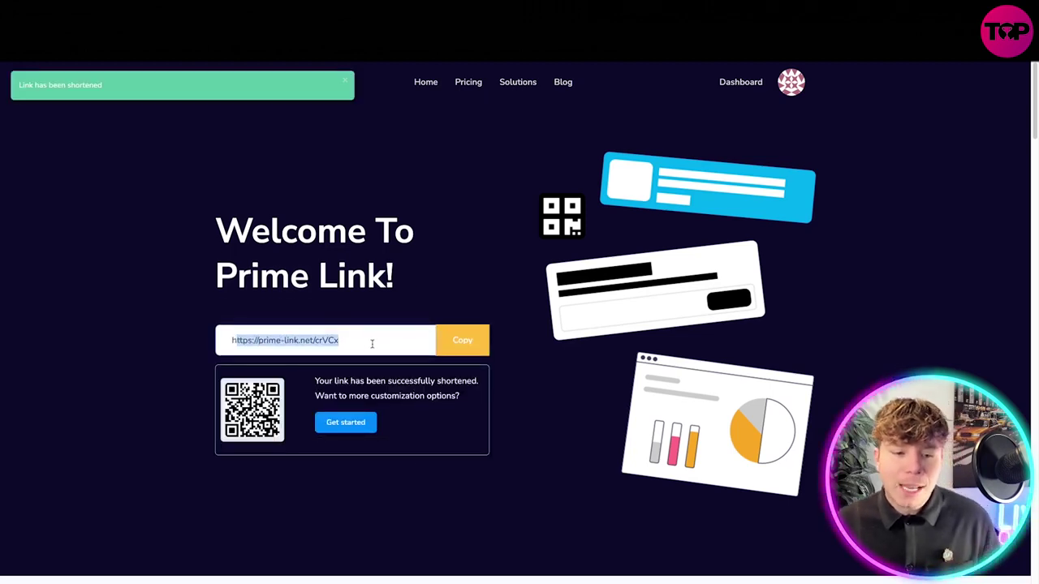
left_click_drag(338, 341, 231, 340)
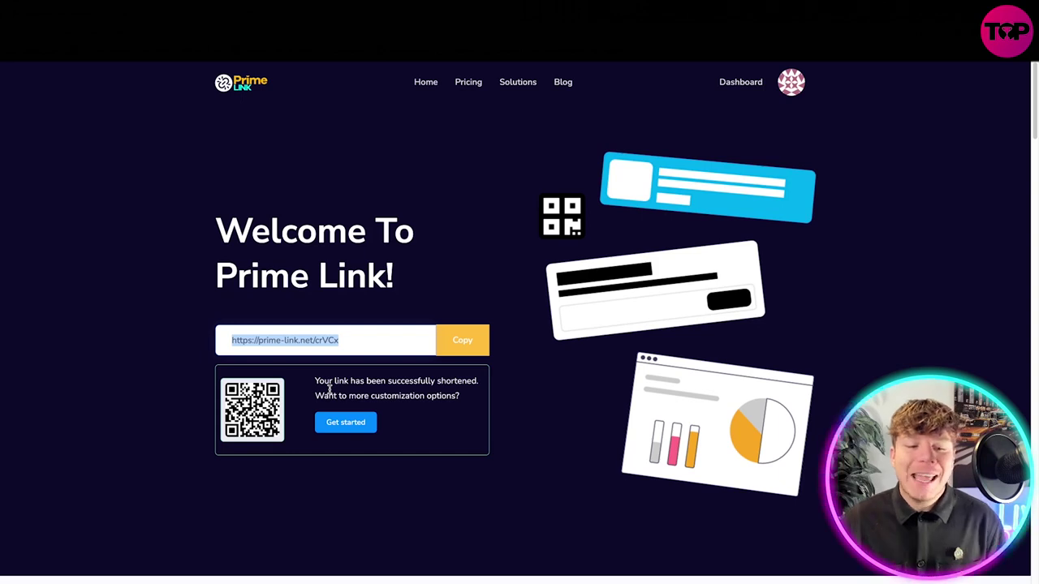
left_click(354, 336)
scroll(491, 441, "down", 3)
scroll(491, 441, "down", 4)
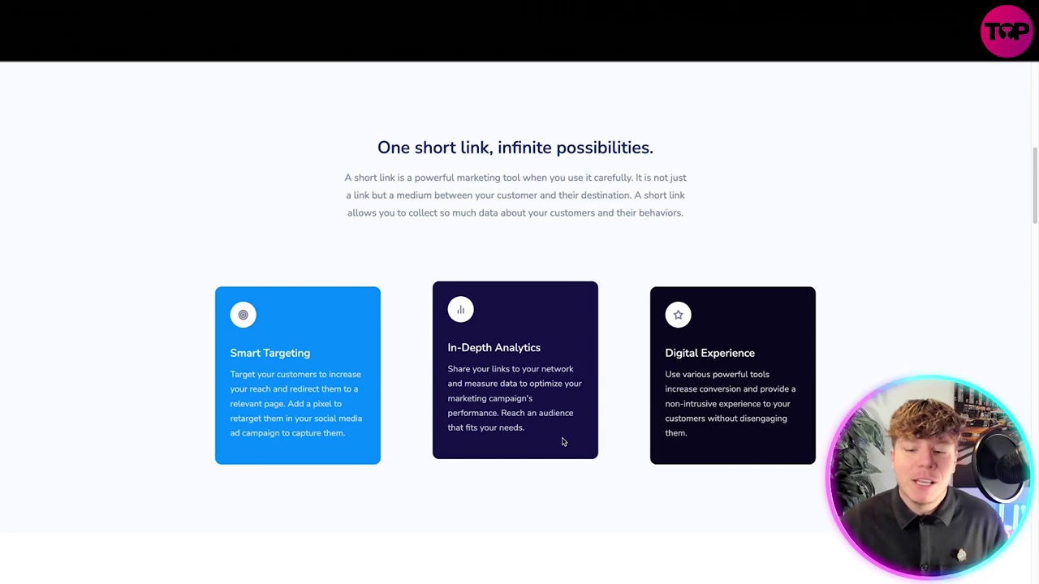
scroll(698, 279, "up", 10)
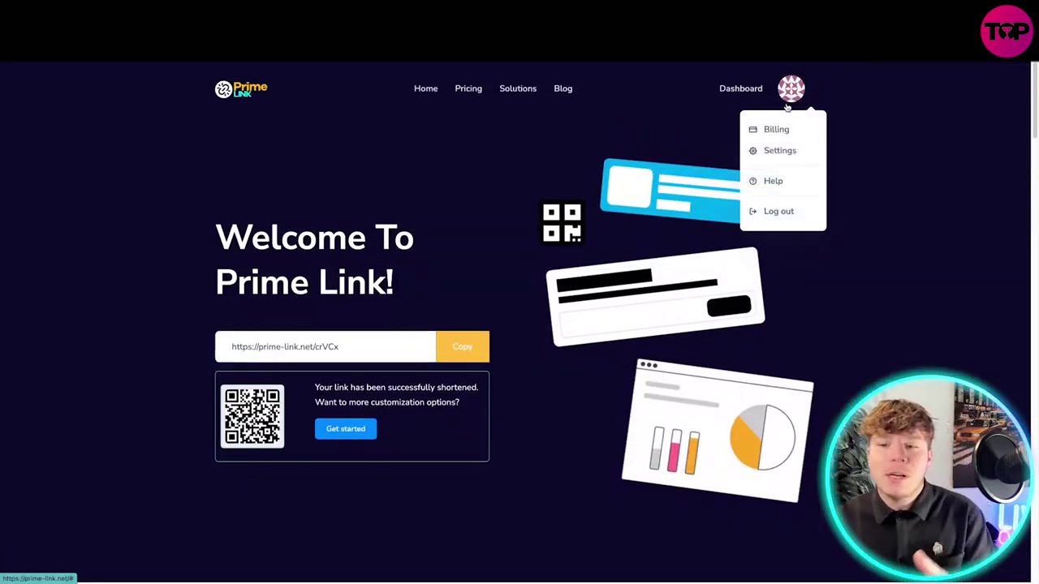
Browse the Dashboard, Bio Pages, new bio form, QR Codes list and Statistics, ending on Links
left_click(735, 88)
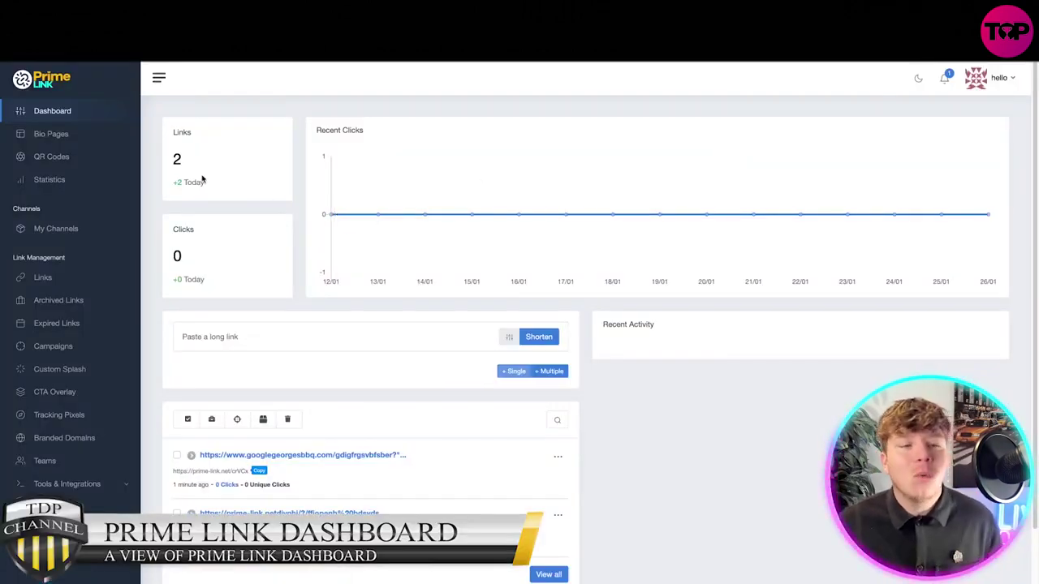
left_click(40, 134)
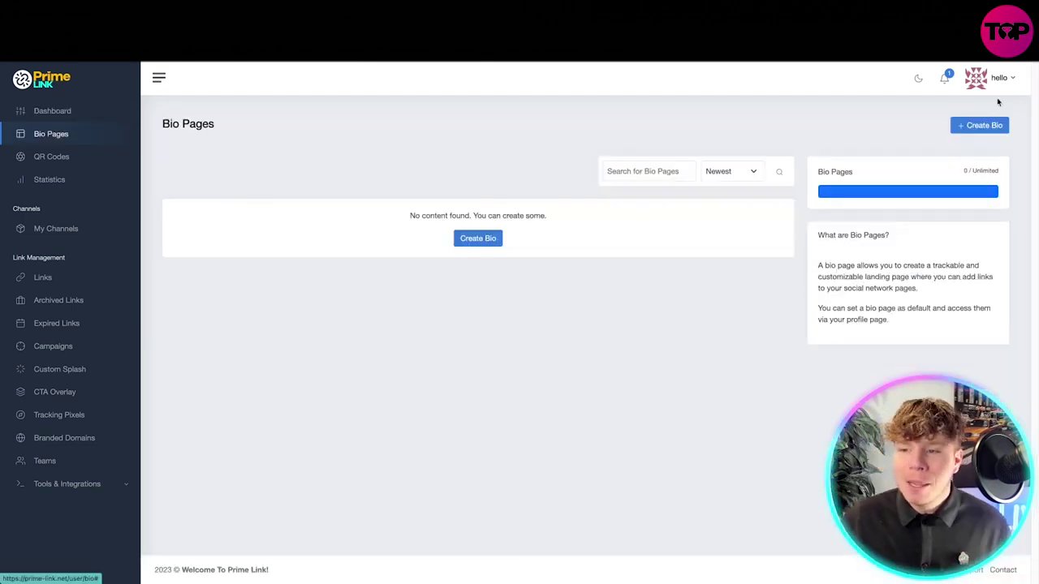
left_click(994, 125)
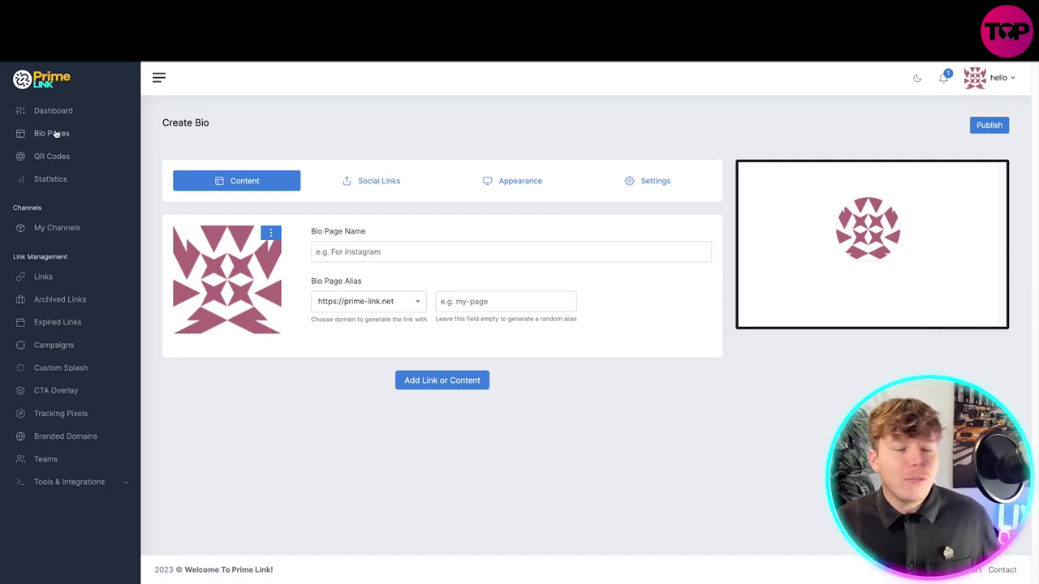
left_click(53, 157)
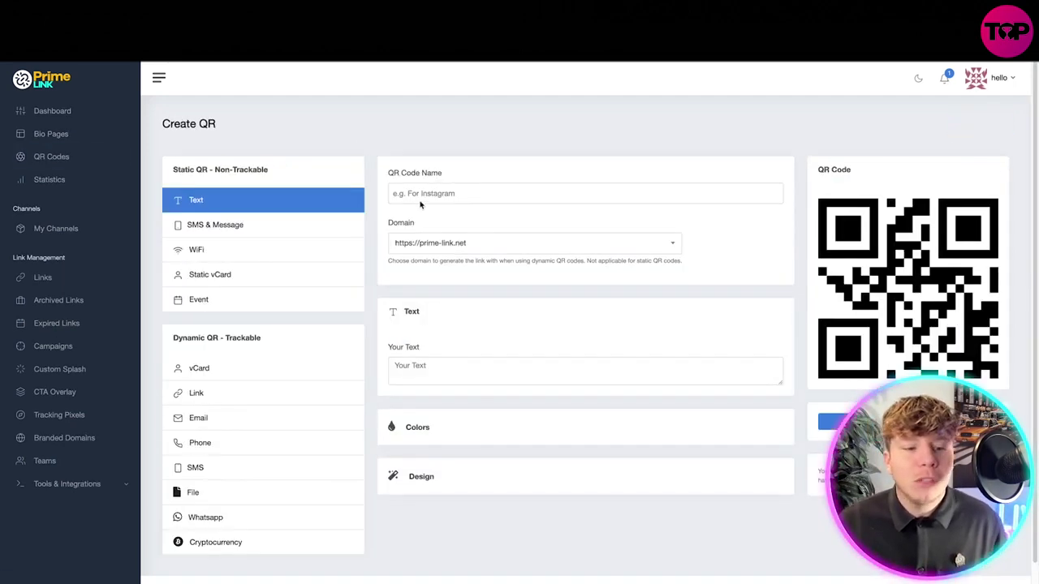
left_click(40, 158)
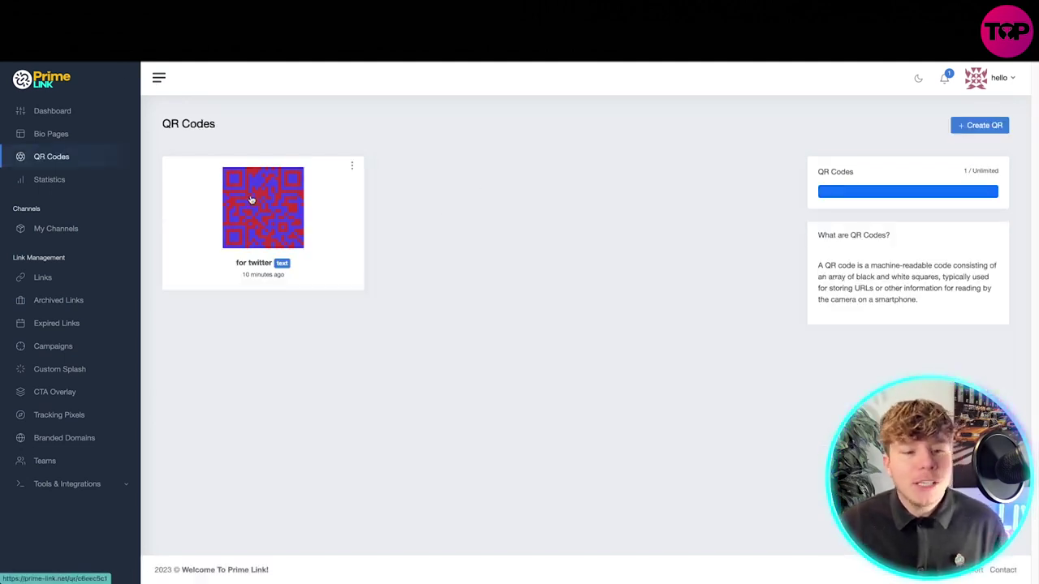
left_click(51, 180)
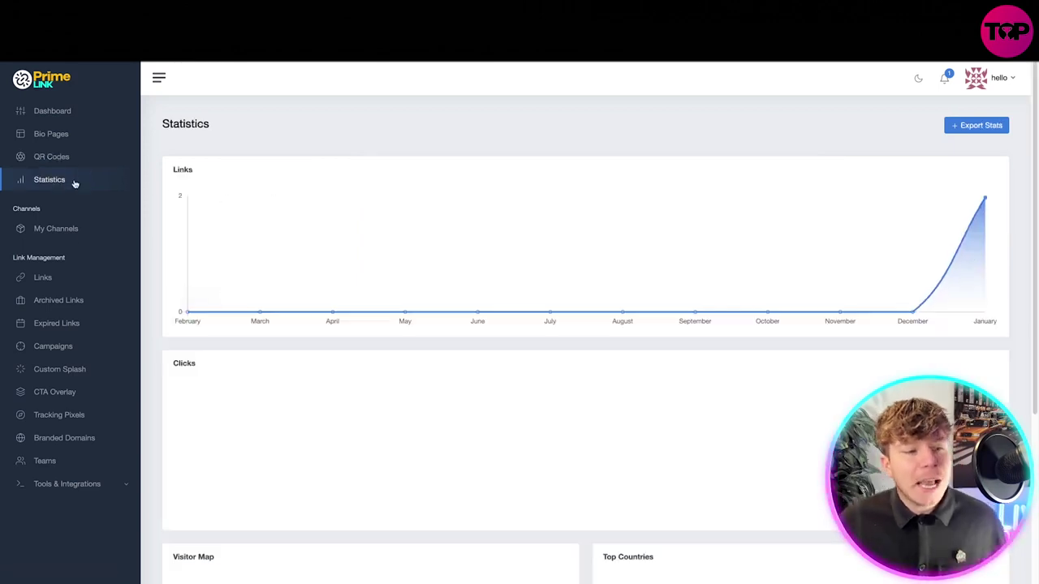
left_click(68, 275)
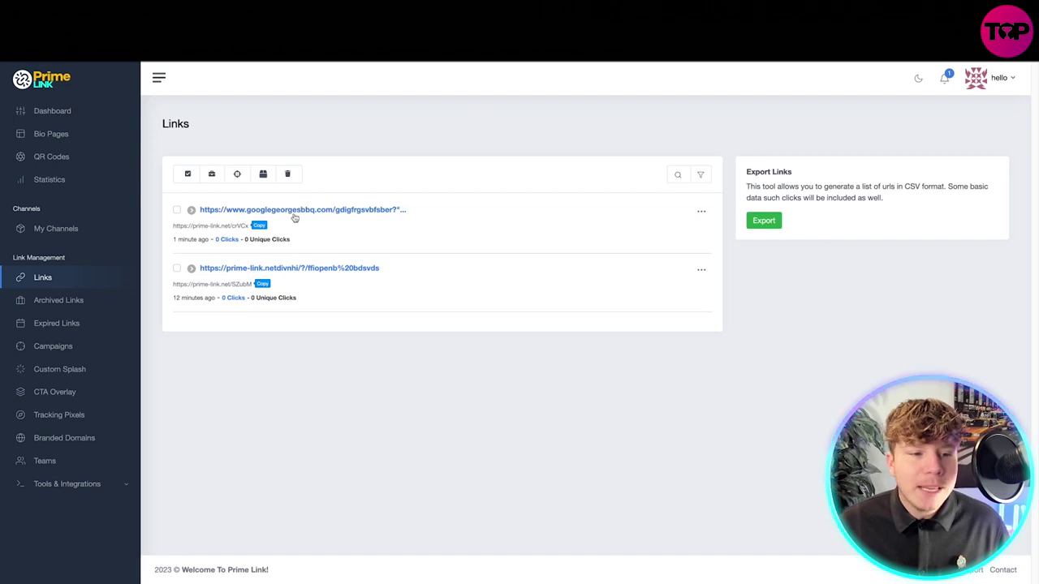
Tick both shortened links in the list, then return to the Prime Link home page
left_click(177, 211)
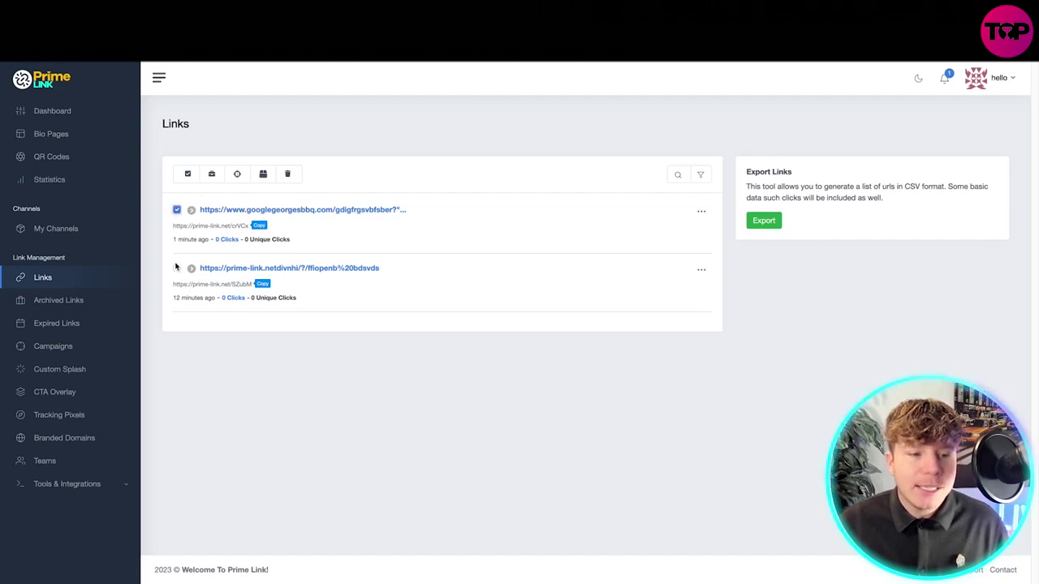
left_click(177, 268)
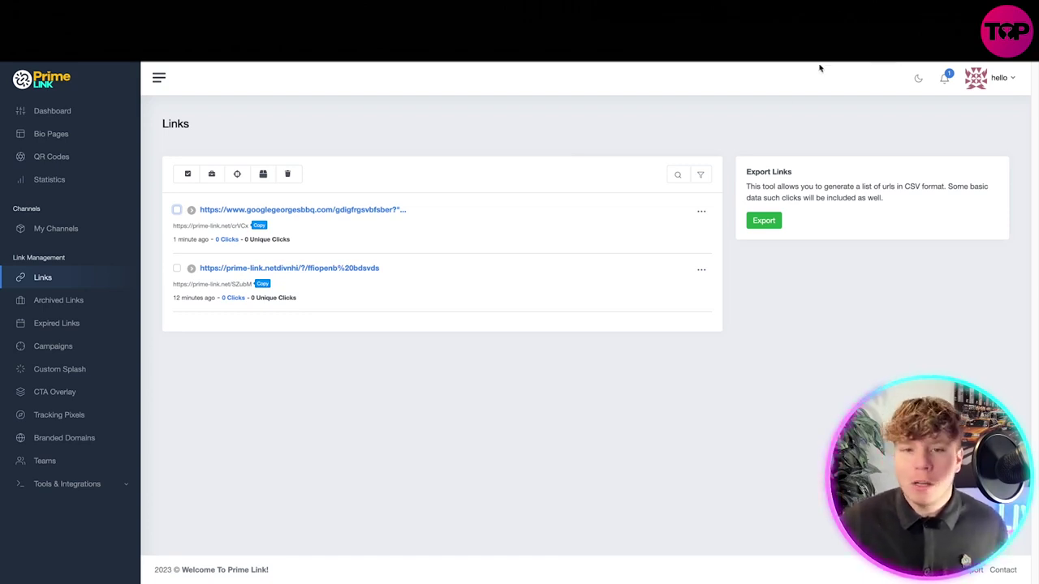
left_click(53, 84)
scroll(425, 281, "down", 10)
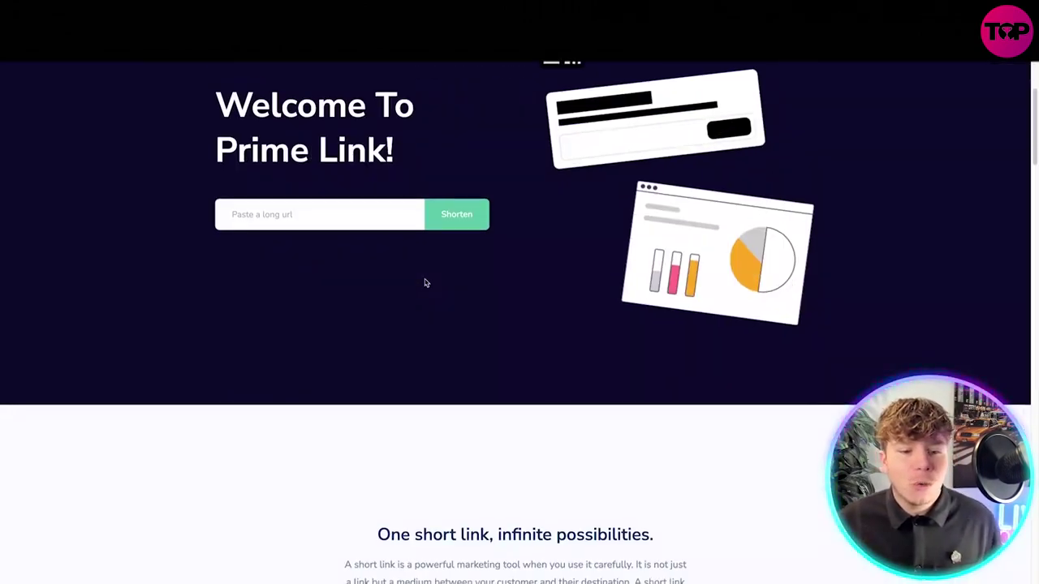
scroll(442, 268, "down", 4)
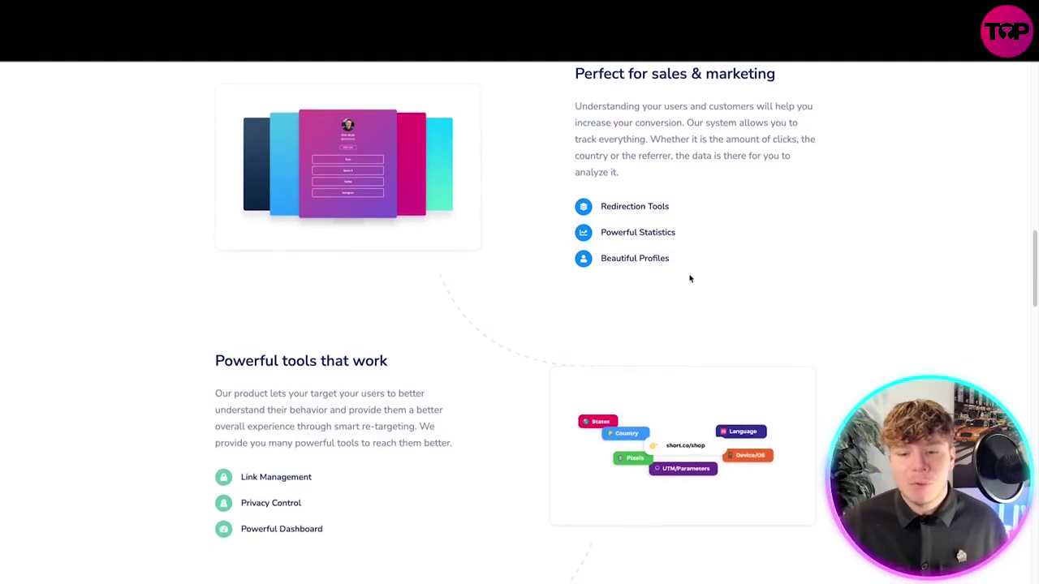
scroll(690, 278, "down", 1)
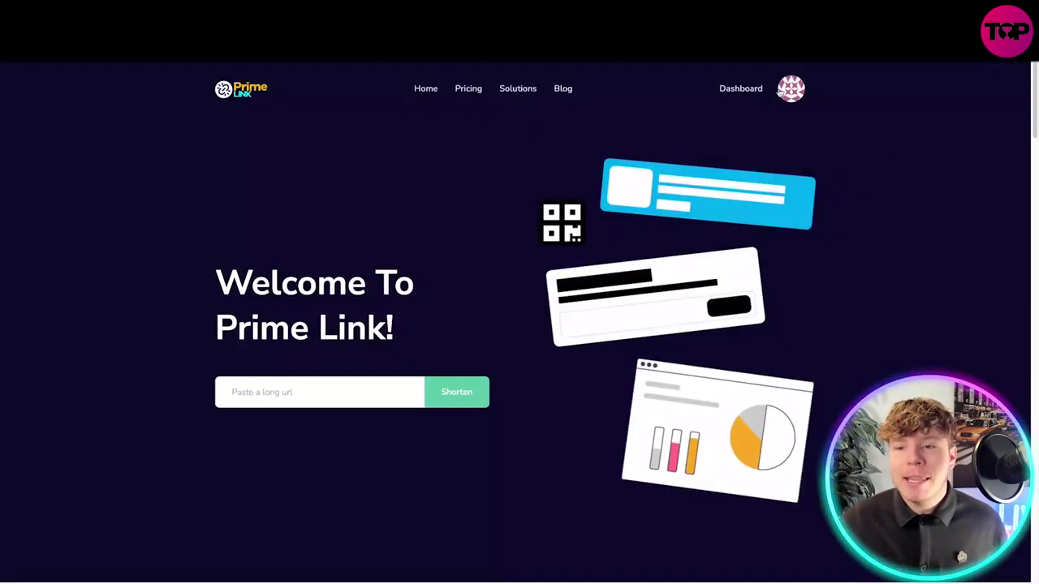
From the dashboard's Campaigns section, create a campaign named 'website scaling'
left_click(738, 91)
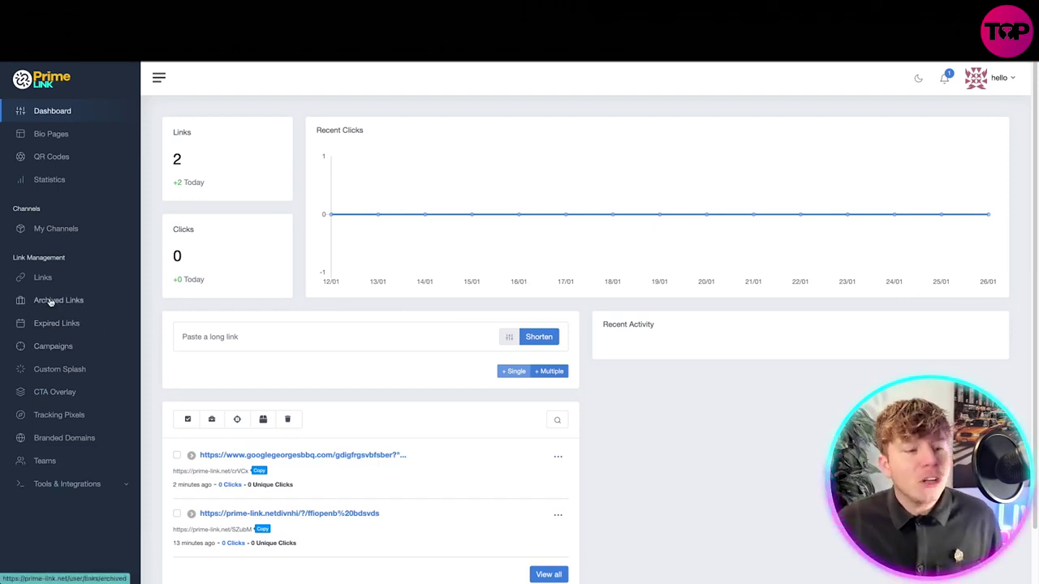
left_click(46, 349)
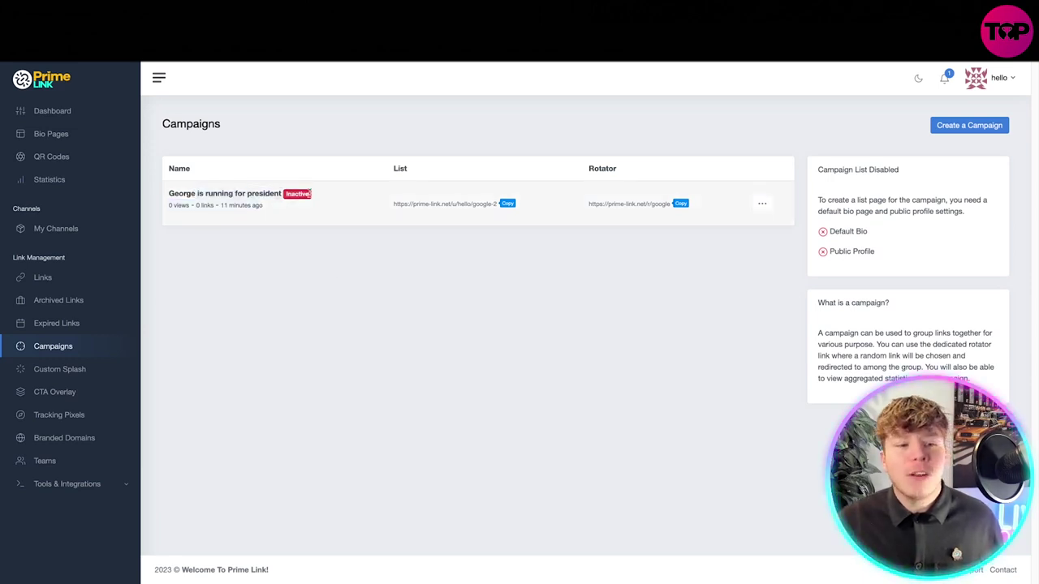
left_click(957, 126)
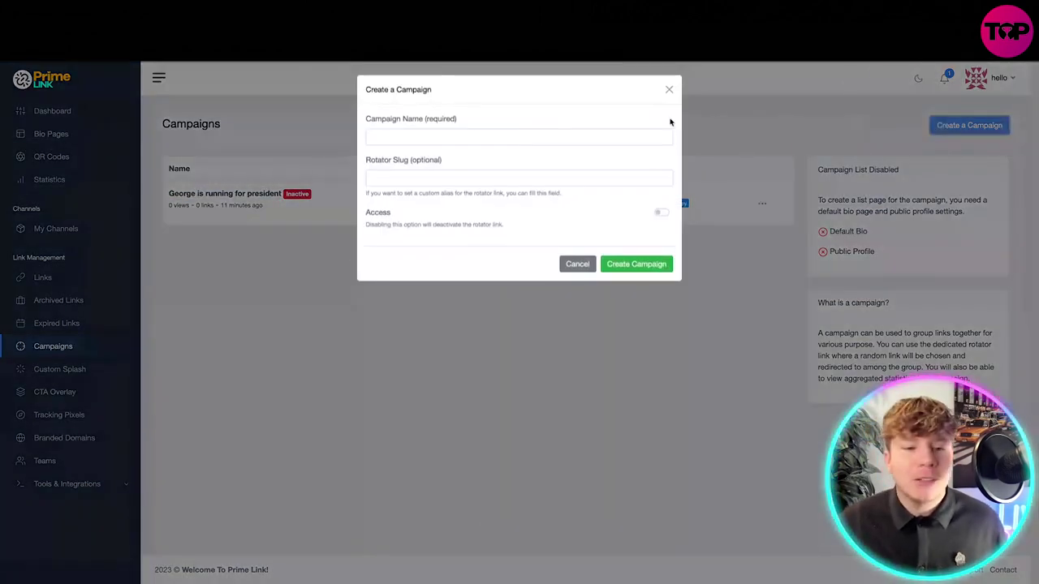
left_click(466, 137)
type("w")
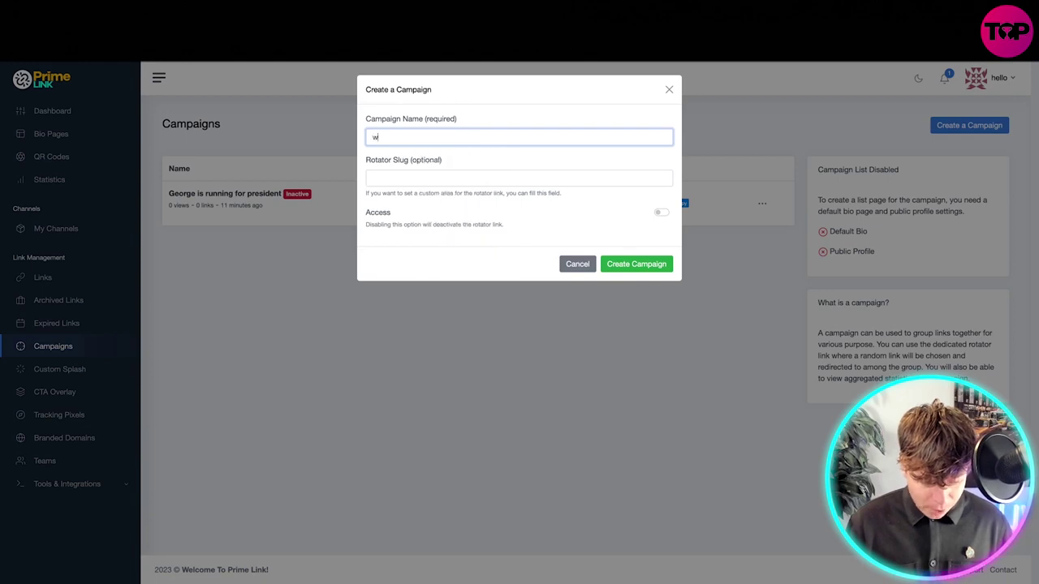
type("ebsite scaling")
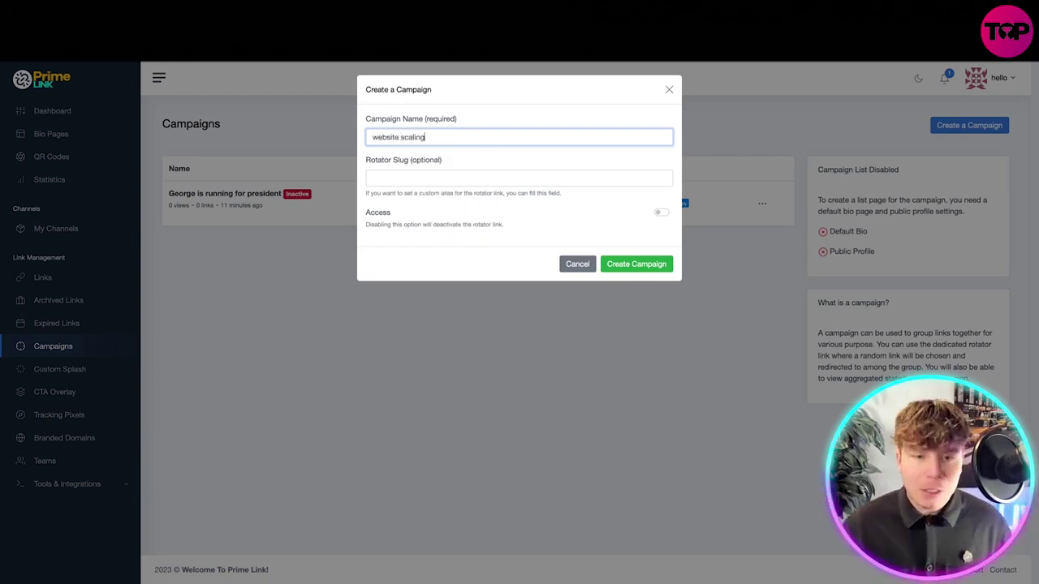
left_click(650, 268)
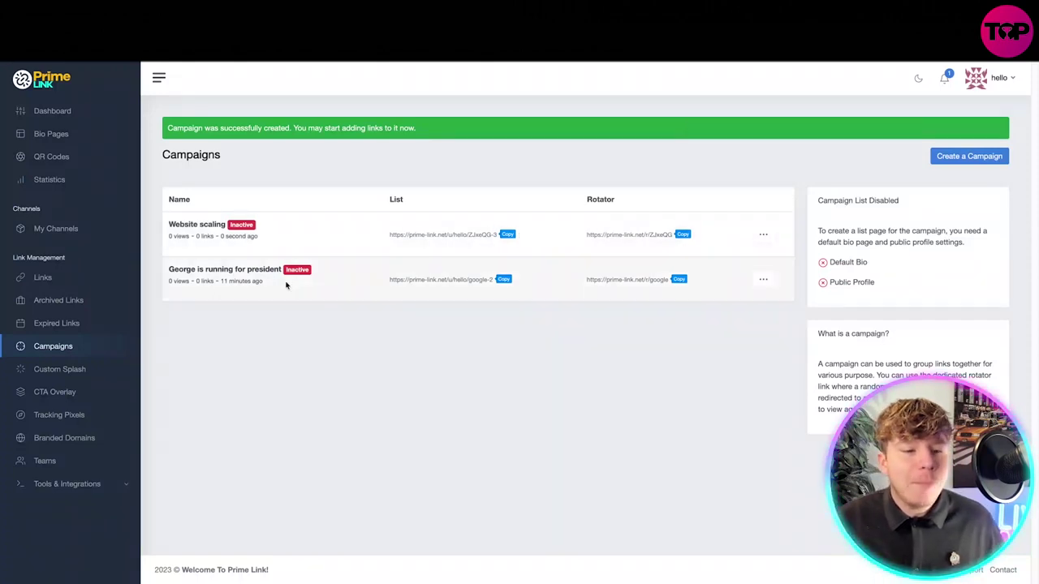
Add the first shortened link, crVCx, to the Website scaling campaign
left_click(763, 235)
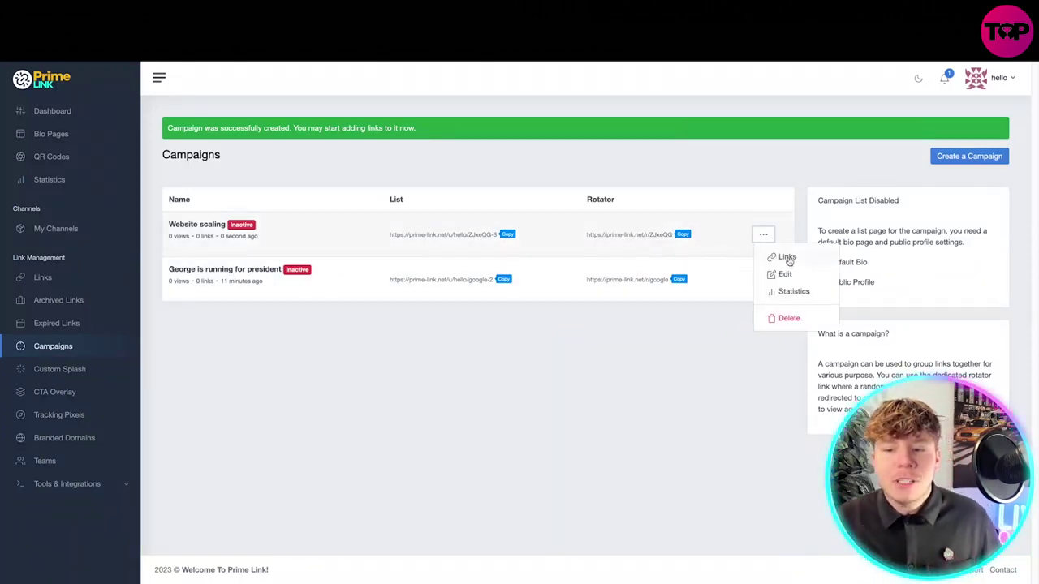
left_click(788, 259)
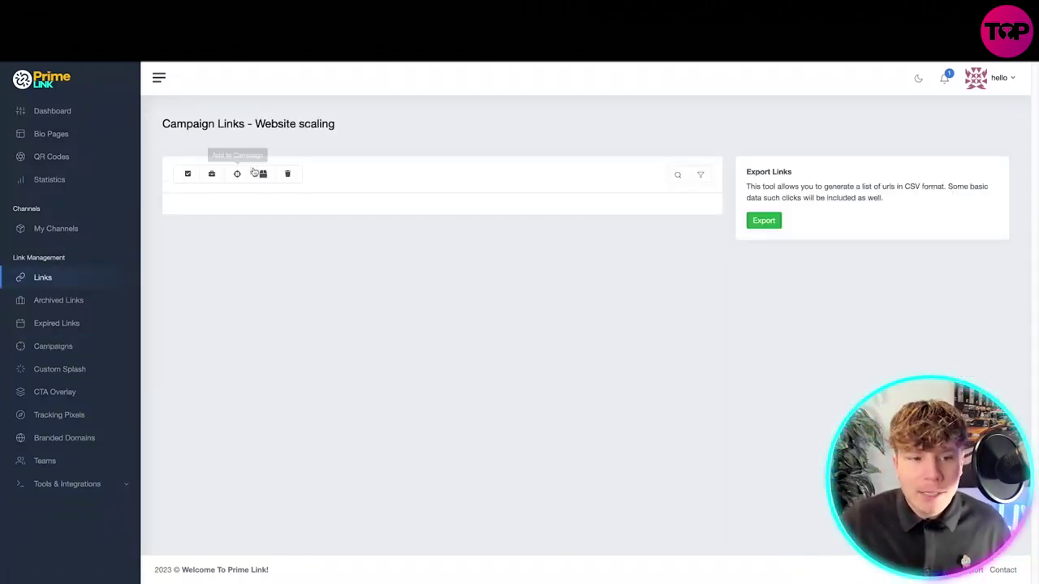
left_click(45, 279)
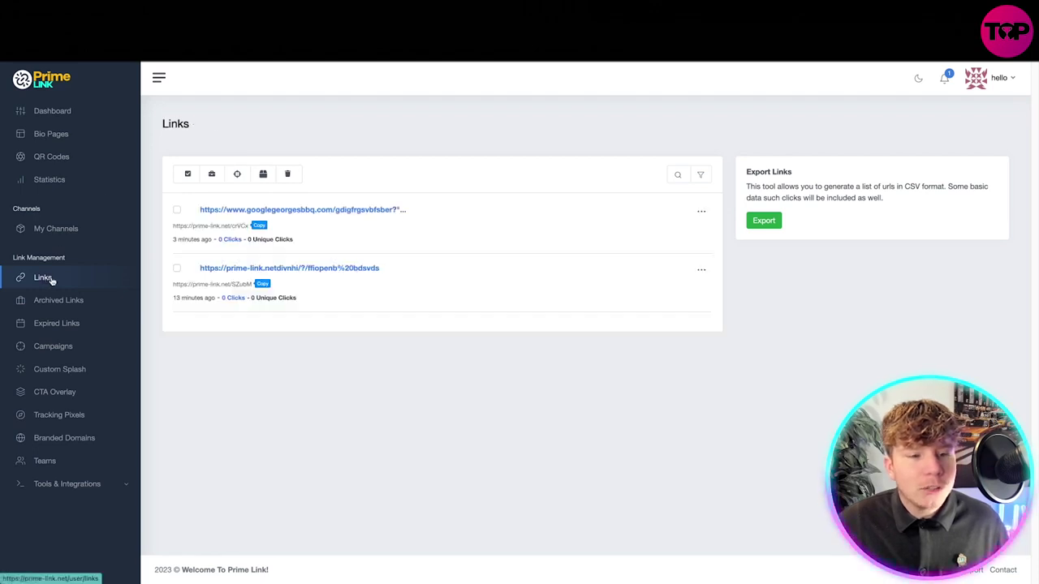
left_click(176, 209)
left_click(237, 175)
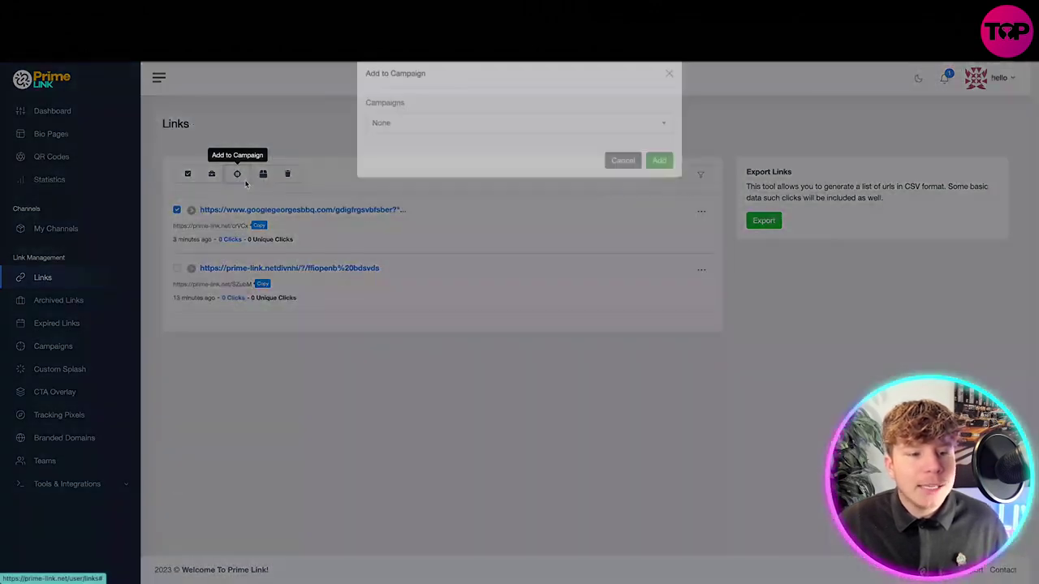
left_click(421, 144)
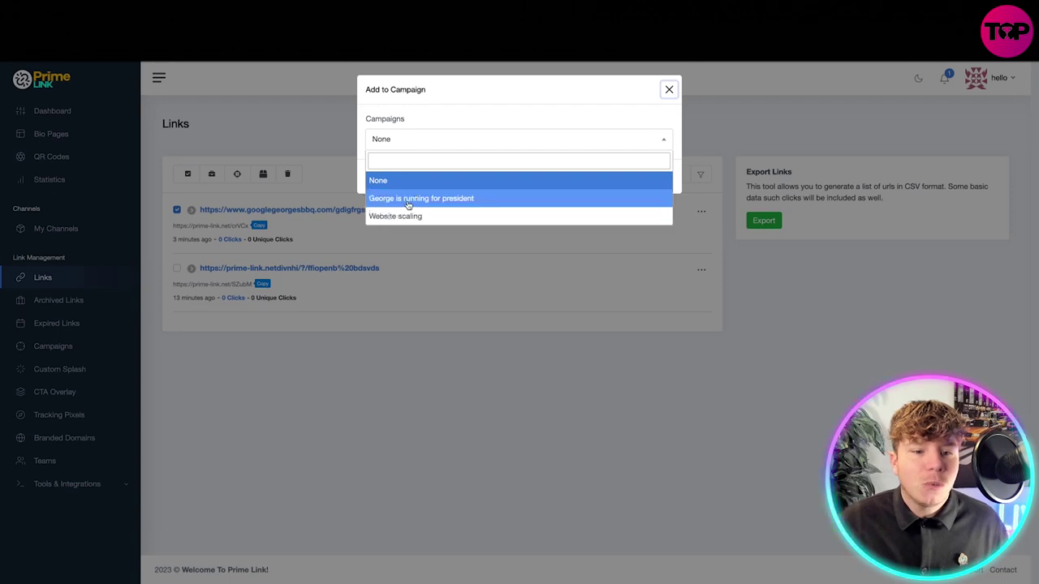
left_click(395, 216)
left_click(661, 177)
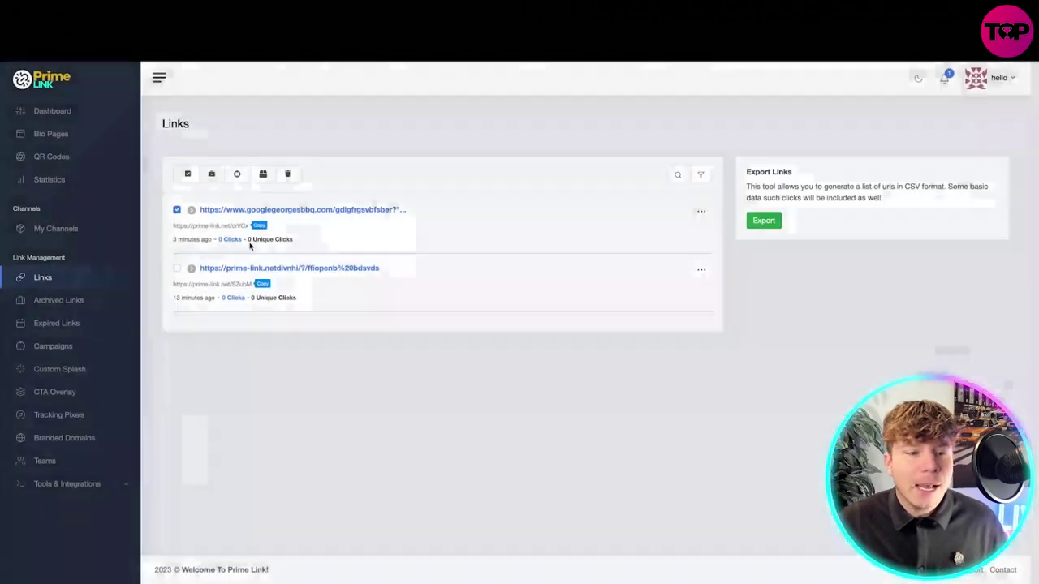
View the Website scaling campaign's link list, now containing crVCx, then go to the homepage
left_click(71, 346)
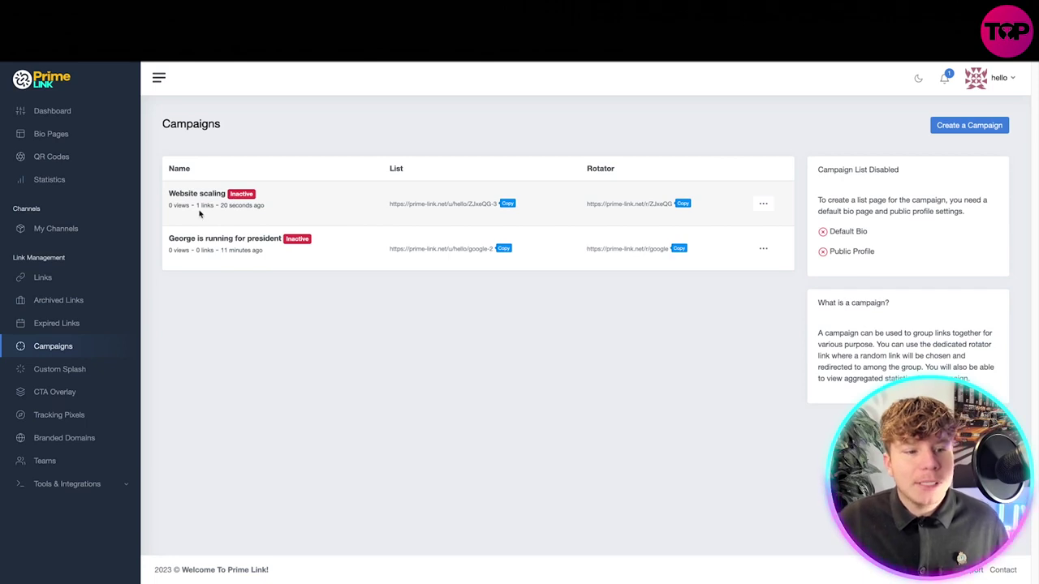
left_click(763, 204)
left_click(777, 226)
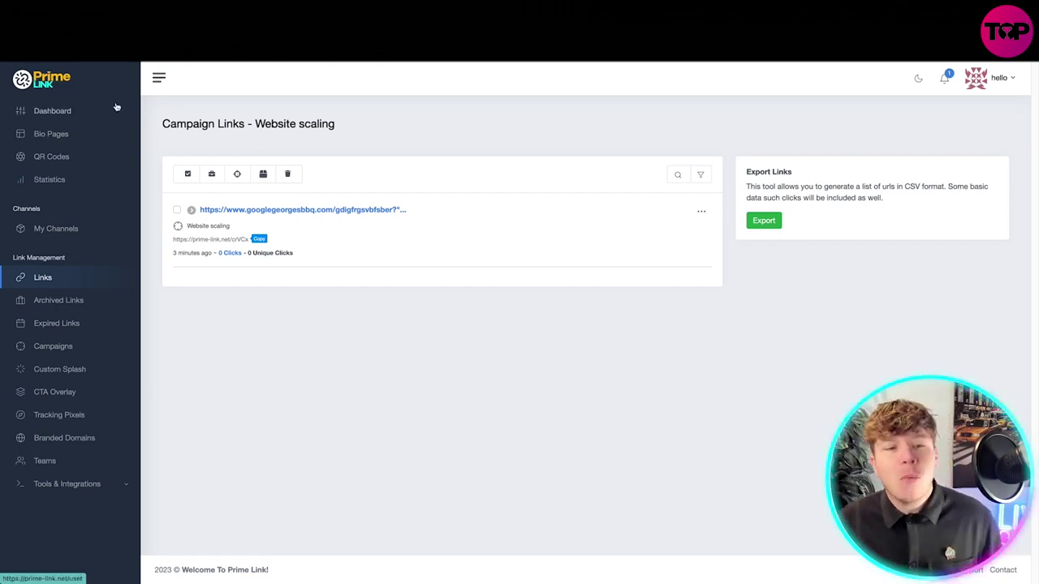
left_click(36, 78)
Scroll the homepage to the Optimize your marketing strategy section and follow its Get Started link
scroll(275, 260, "down", 5)
scroll(286, 270, "down", 10)
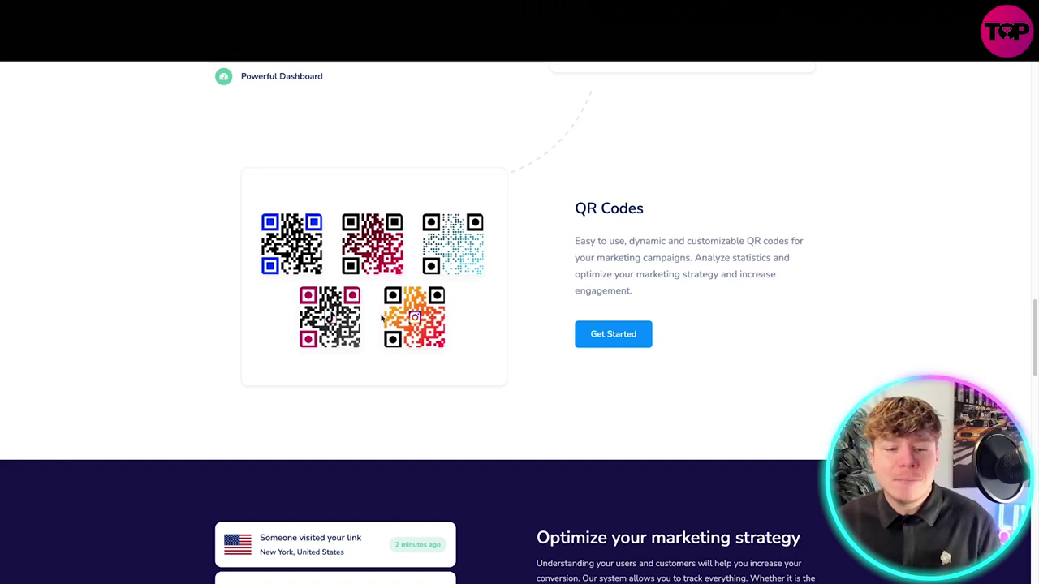
scroll(461, 360, "down", 4)
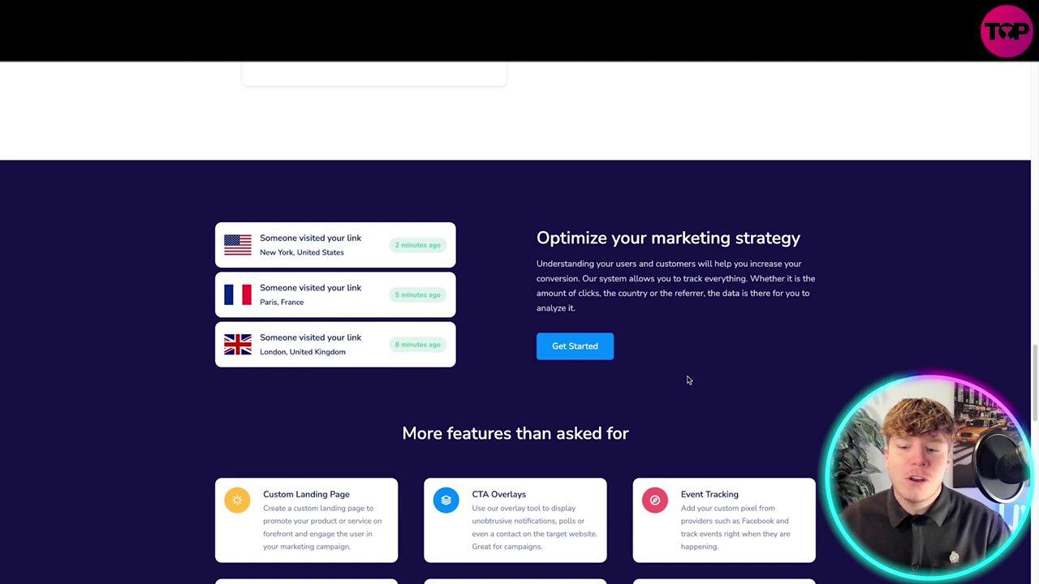
left_click(574, 349)
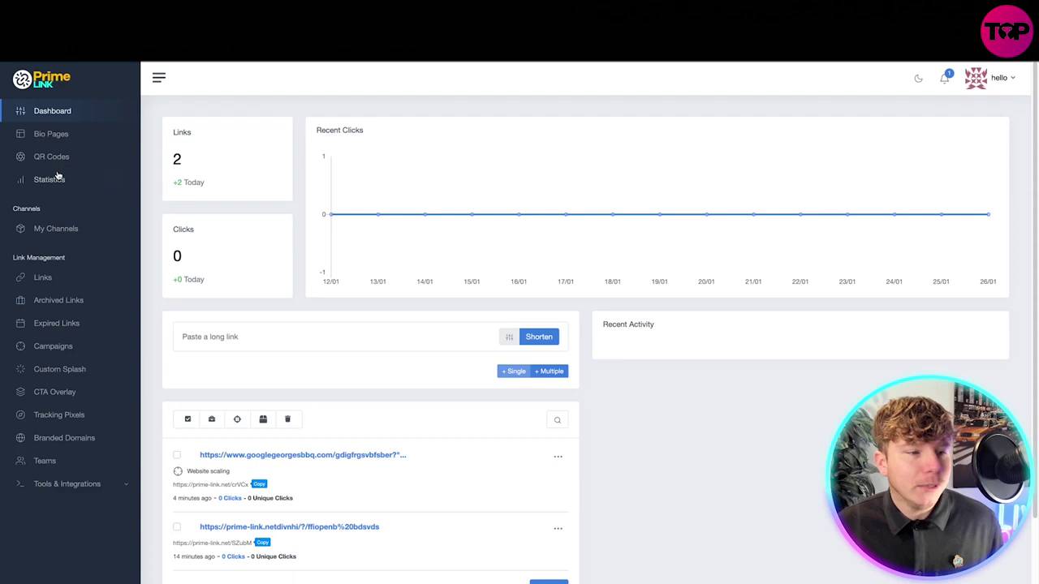
Open Statistics and scroll through its charts showing 2 links, 0 clicks, and the Visitor Map
left_click(55, 180)
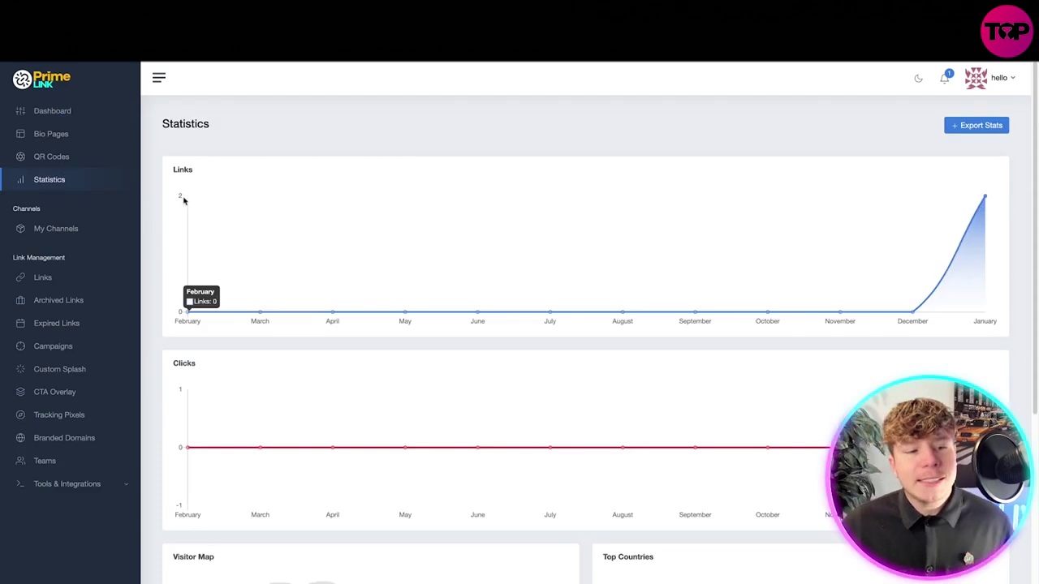
scroll(203, 207, "down", 1)
scroll(381, 300, "down", 2)
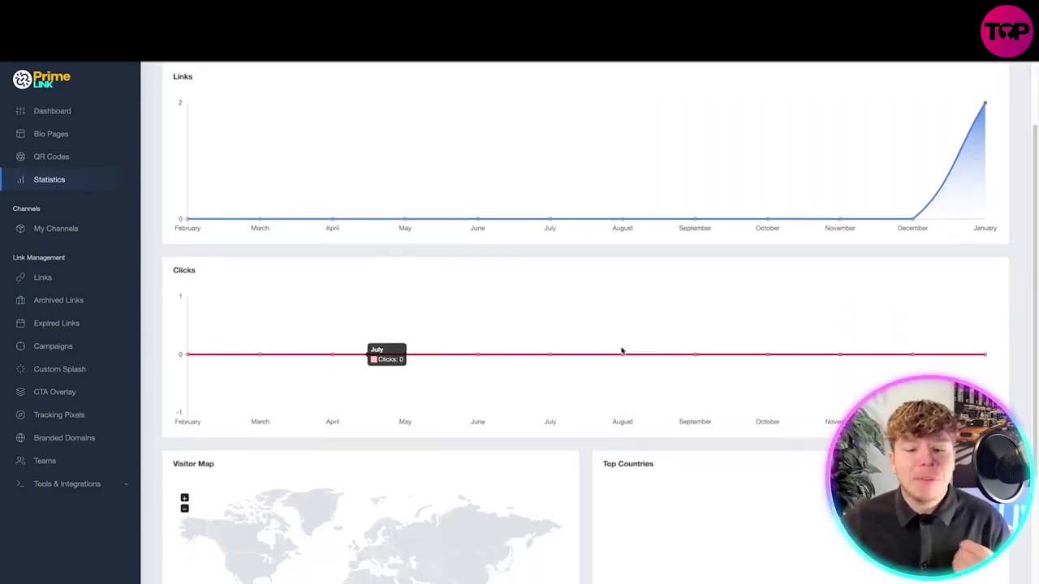
scroll(527, 325, "down", 3)
scroll(324, 389, "down", 2)
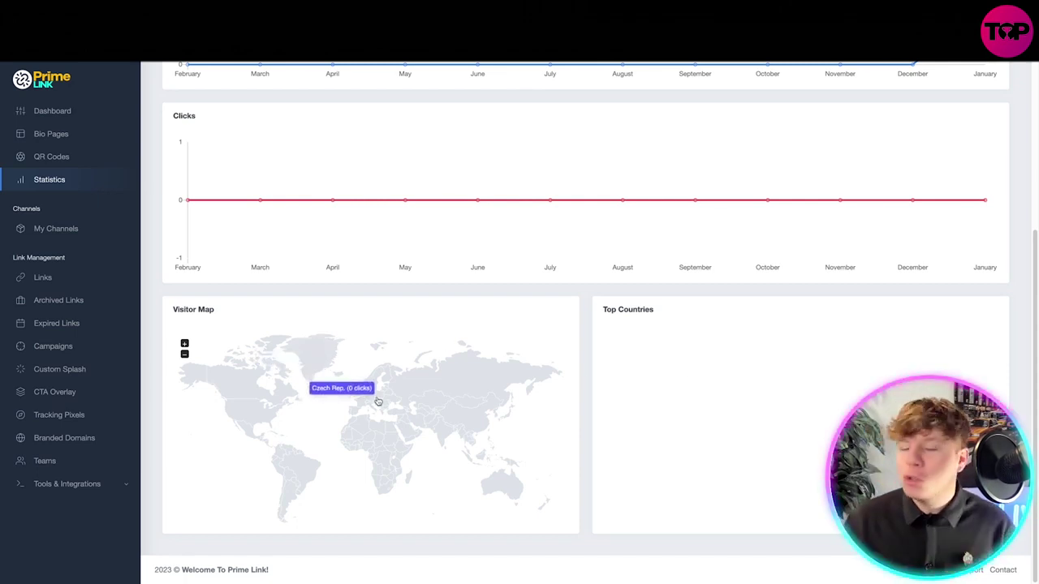
scroll(259, 320, "up", 1)
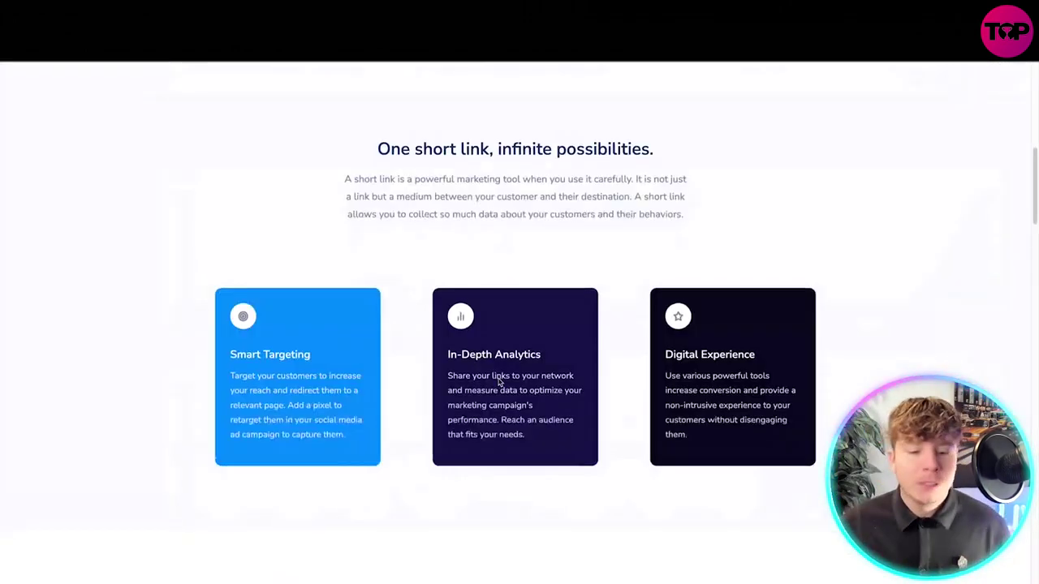
scroll(499, 381, "down", 8)
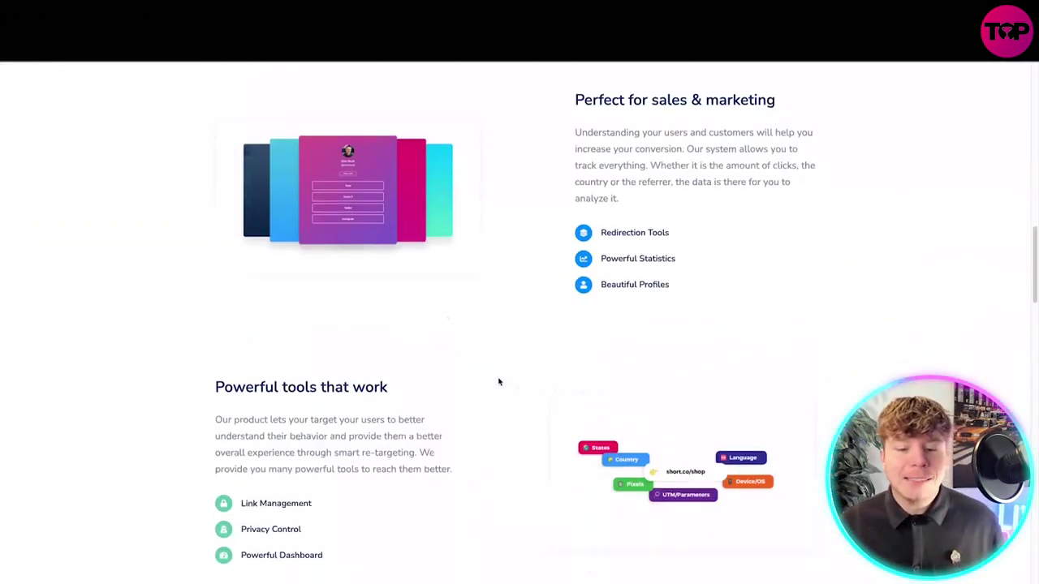
Scroll to the homepage's More features cards, then go back to the account Dashboard
scroll(499, 381, "down", 8)
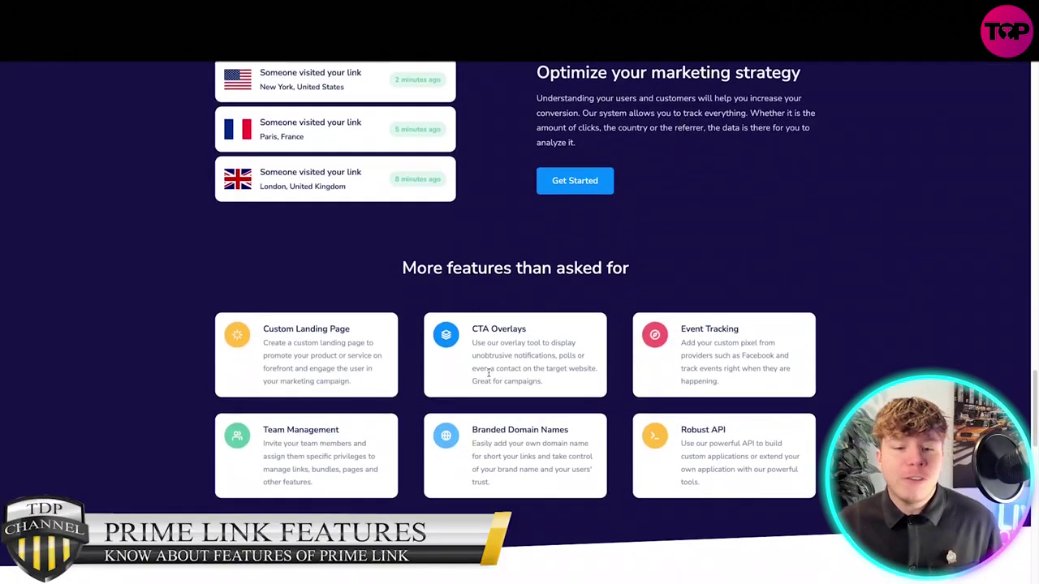
scroll(487, 376, "down", 1)
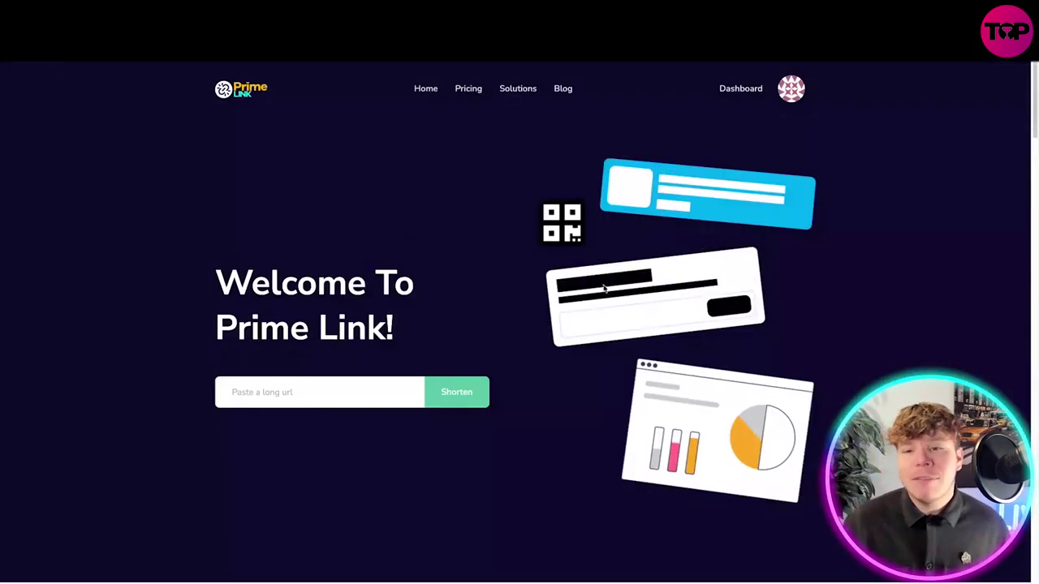
left_click(742, 88)
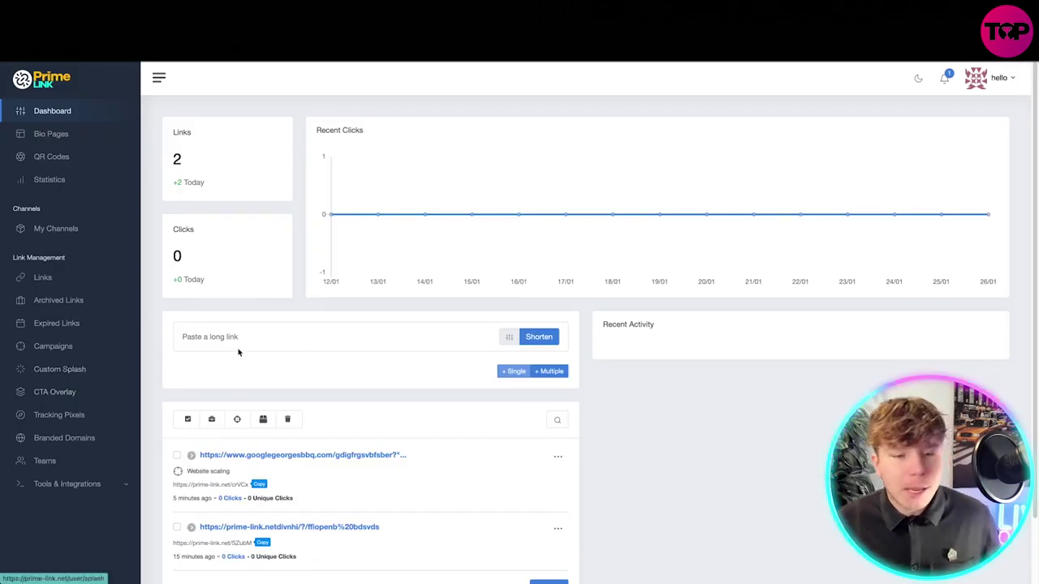
Start a new custom splash page named 'georges new bbq', cancelling the banner image picker
left_click(98, 370)
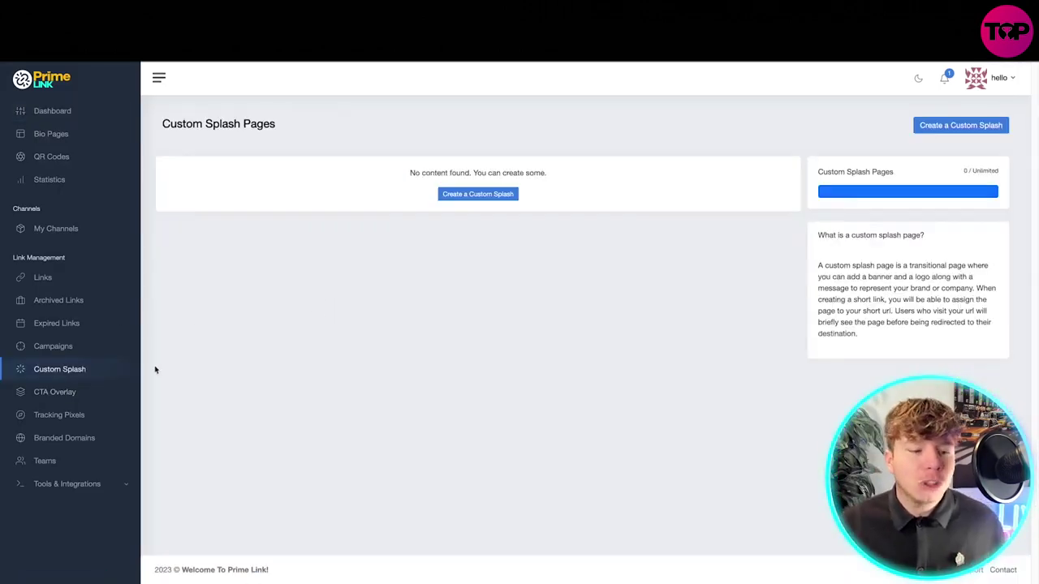
left_click(489, 196)
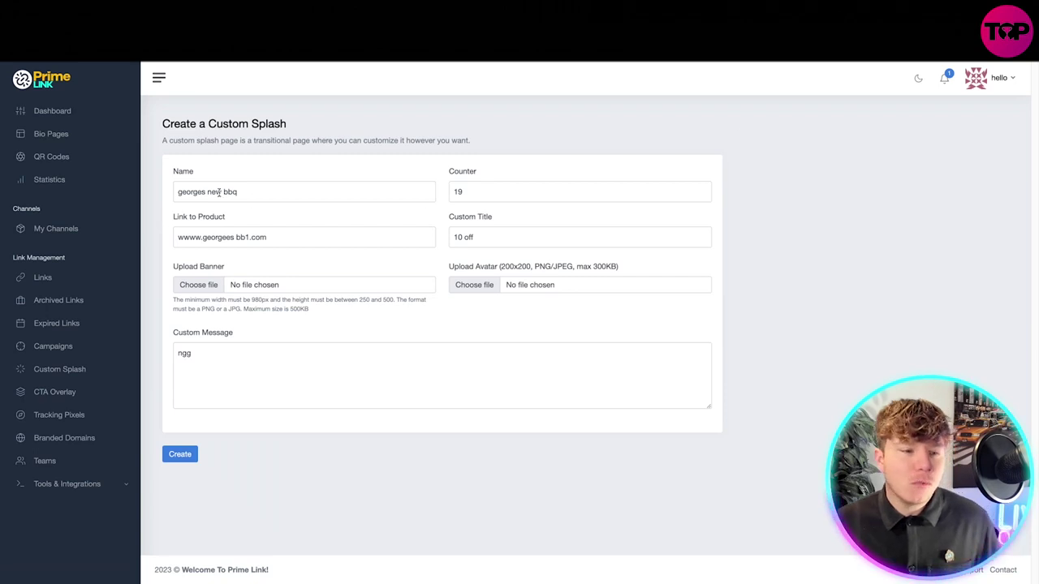
triple_click(268, 194)
left_click(288, 197)
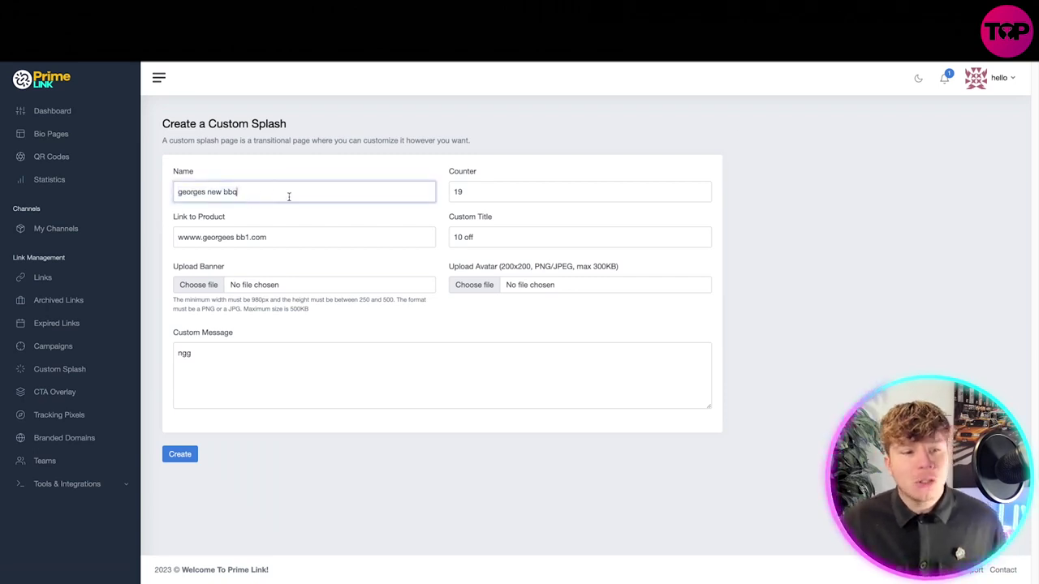
triple_click(296, 240)
left_click(287, 237)
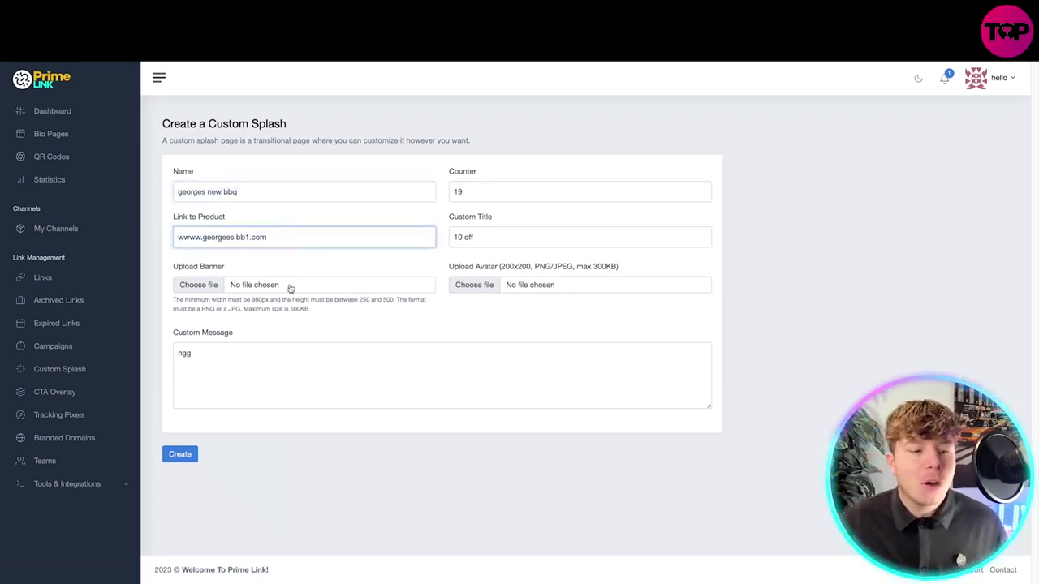
left_click(199, 289)
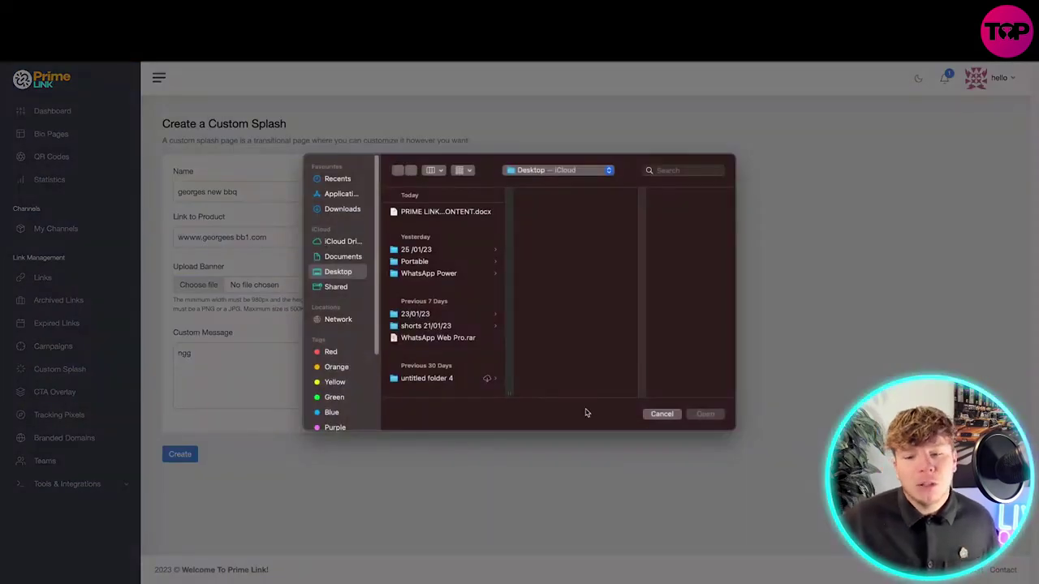
left_click(667, 415)
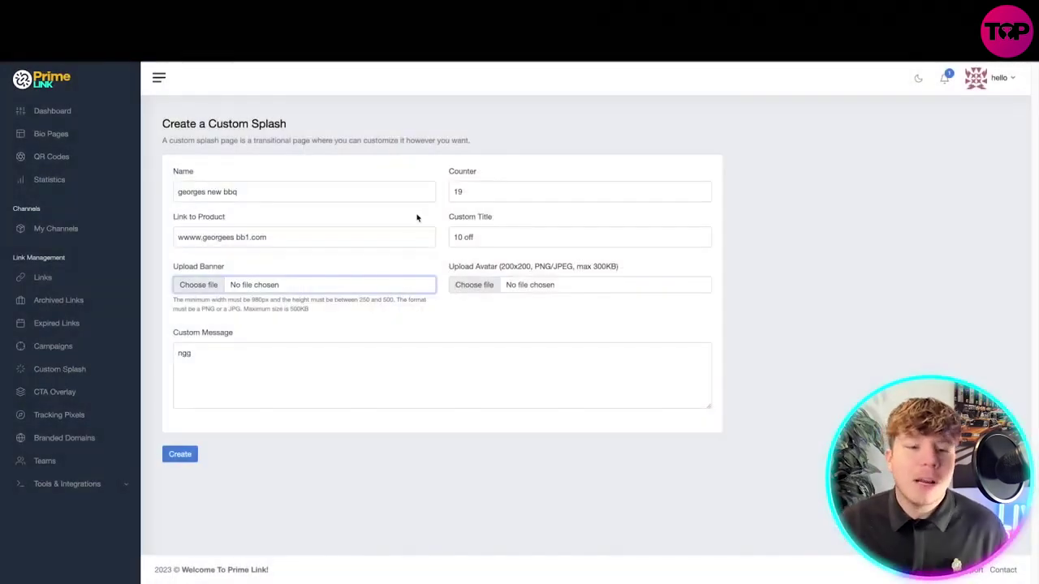
Set the counter to 25, title to '$10 off' and message to 'thank you for shopping'
double_click(477, 191)
type("25")
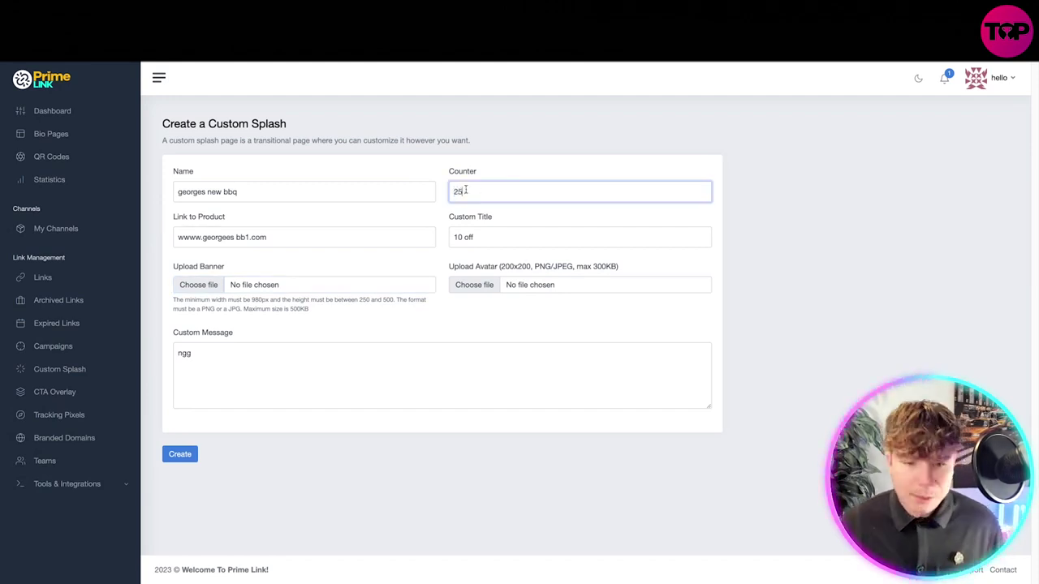
triple_click(498, 232)
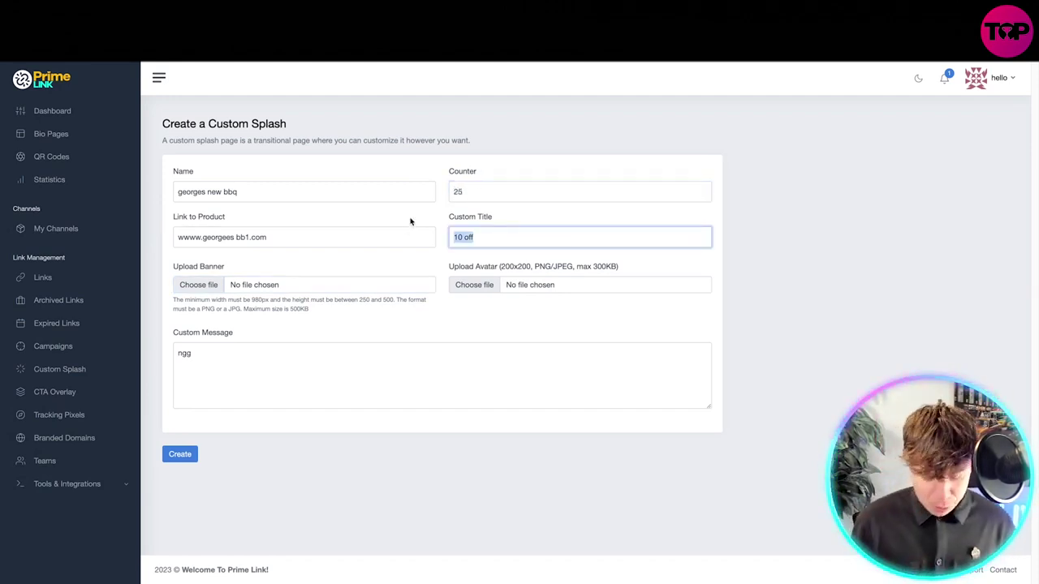
type("$")
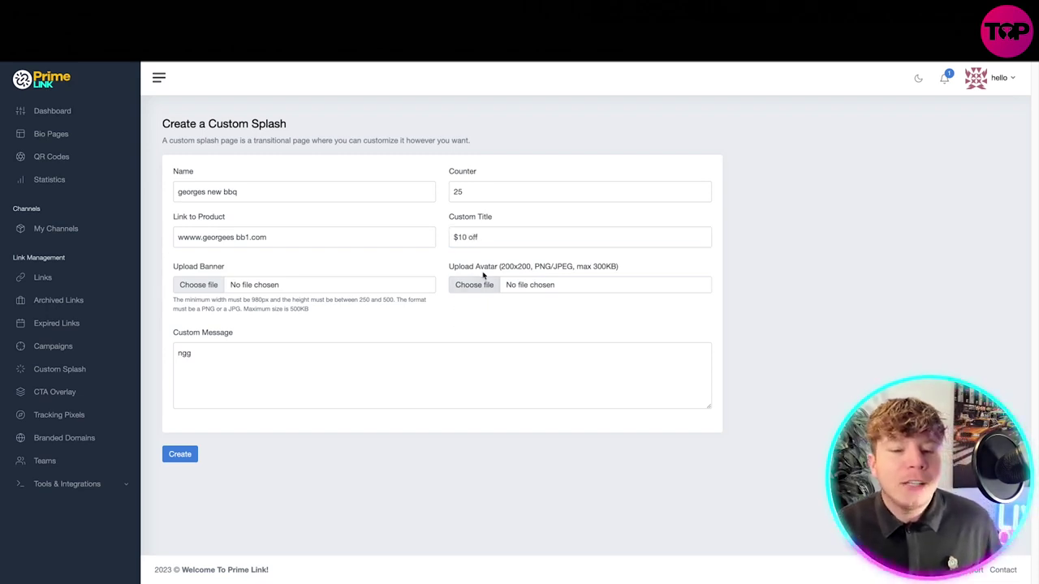
left_click(250, 374)
left_click_drag(250, 373, 141, 360)
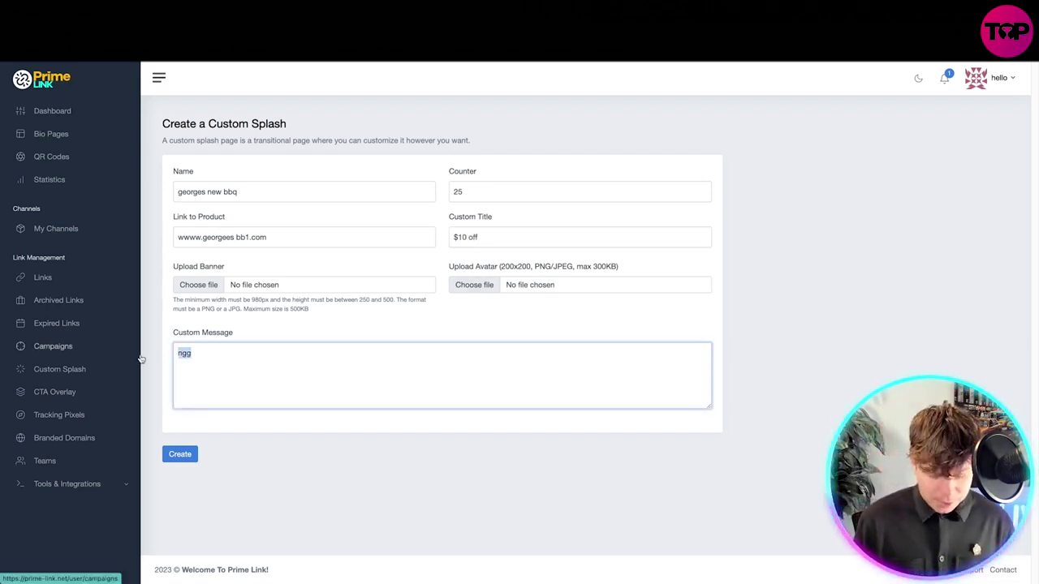
type("thank you for sho")
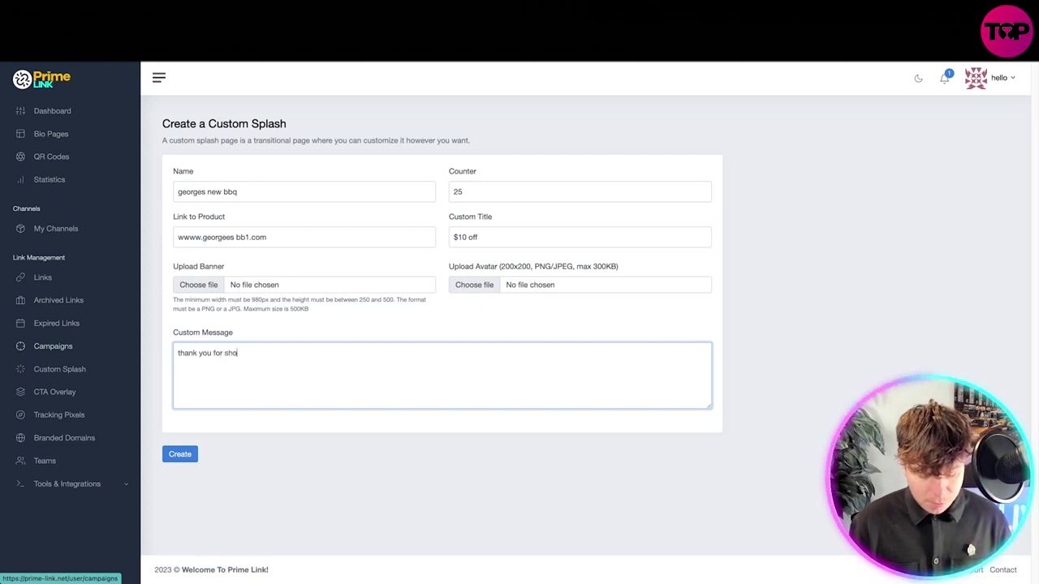
type("pping")
Remove the extra w from the product link, submit the splash page, then open CTA Overlay
left_click(184, 237)
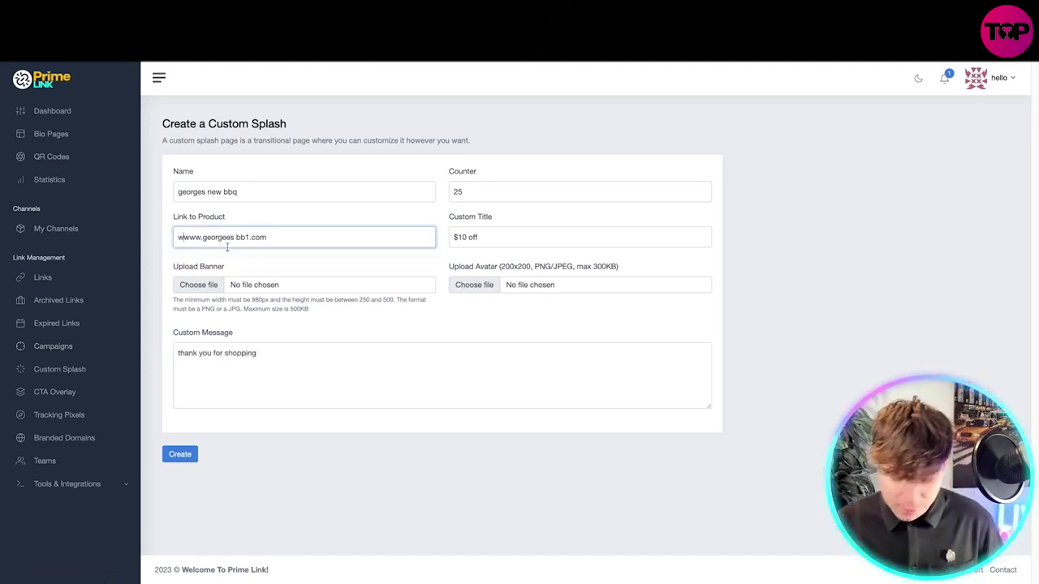
key("BackSpace")
left_click(180, 454)
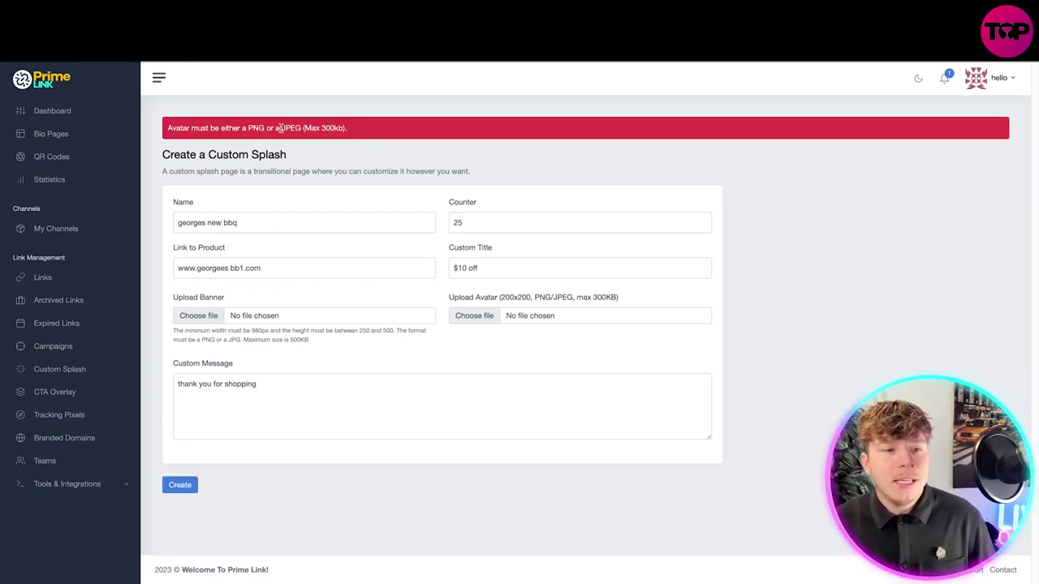
left_click(55, 392)
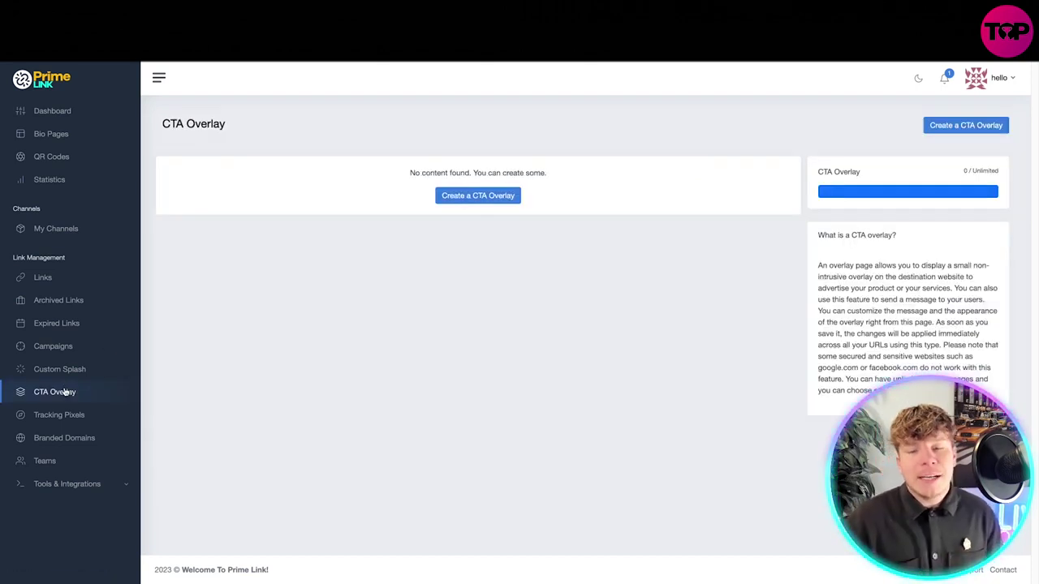
Start a newsletter CTA overlay named 'georges webstie scaling' with form label, thank-you message and description filled in
left_click(469, 197)
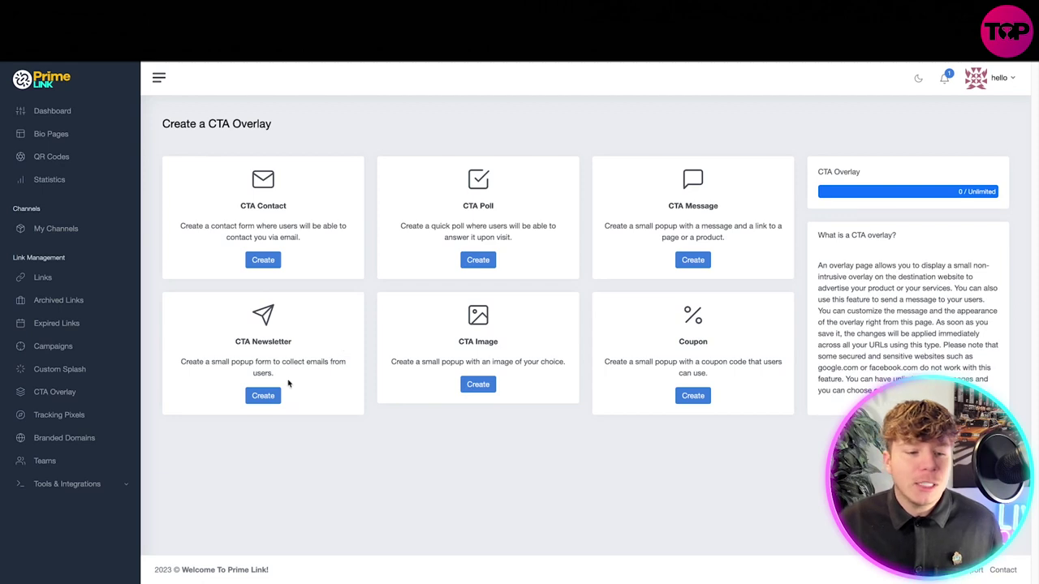
left_click(263, 395)
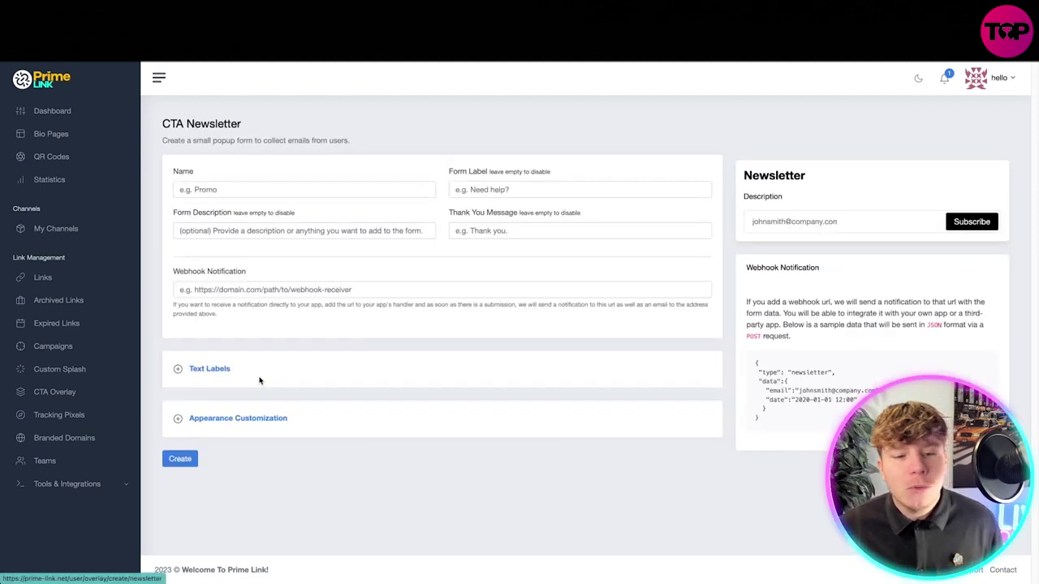
left_click(272, 189)
type("georges webstie scali")
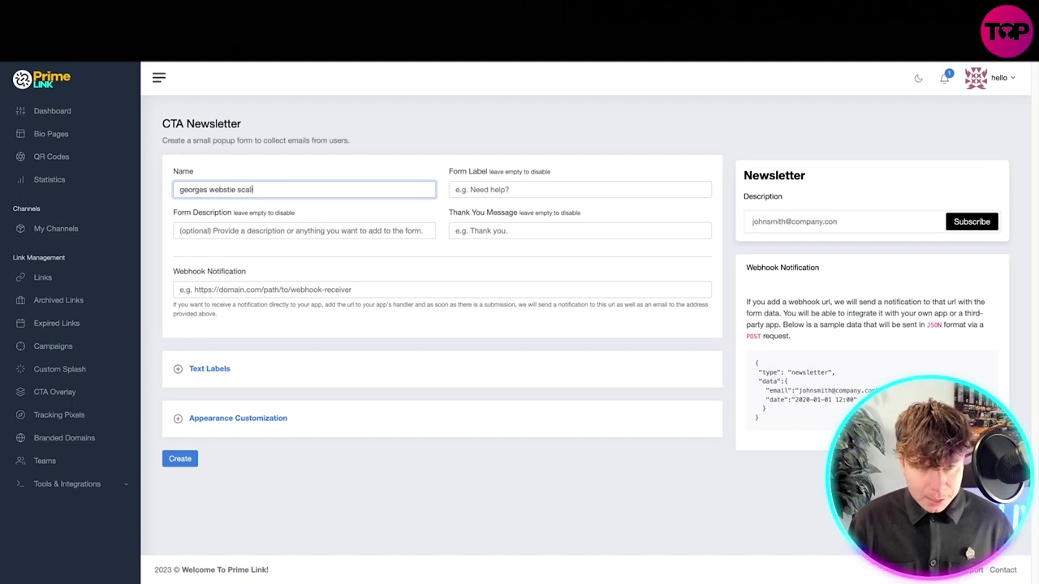
type("ng")
left_click(537, 192)
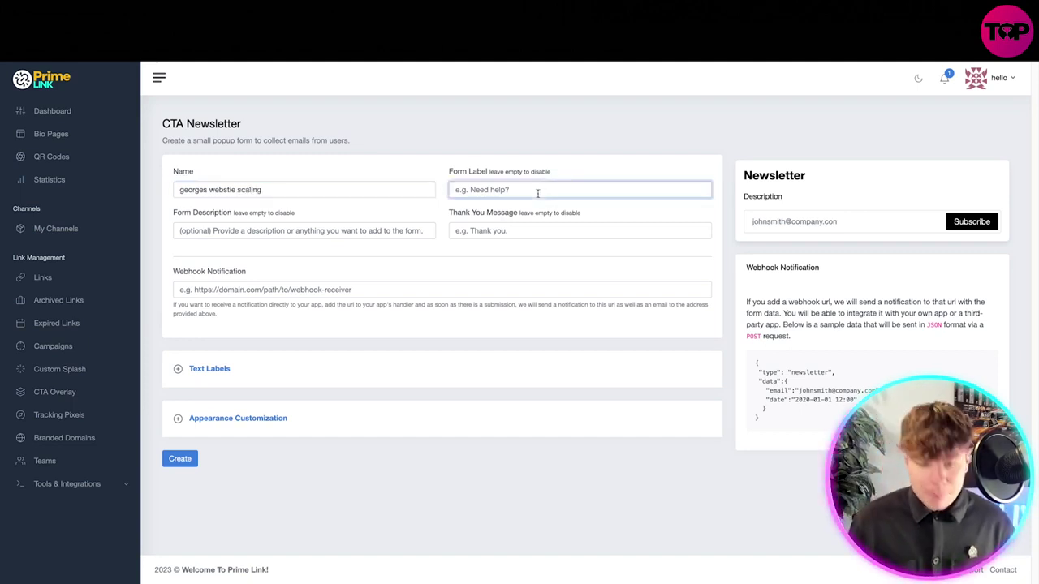
type("do you ")
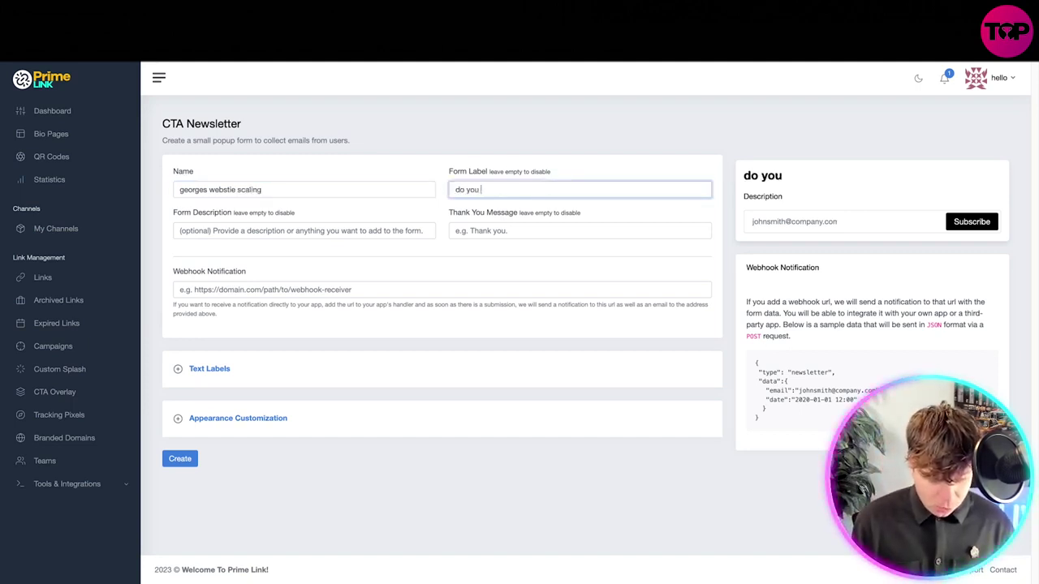
type("need help")
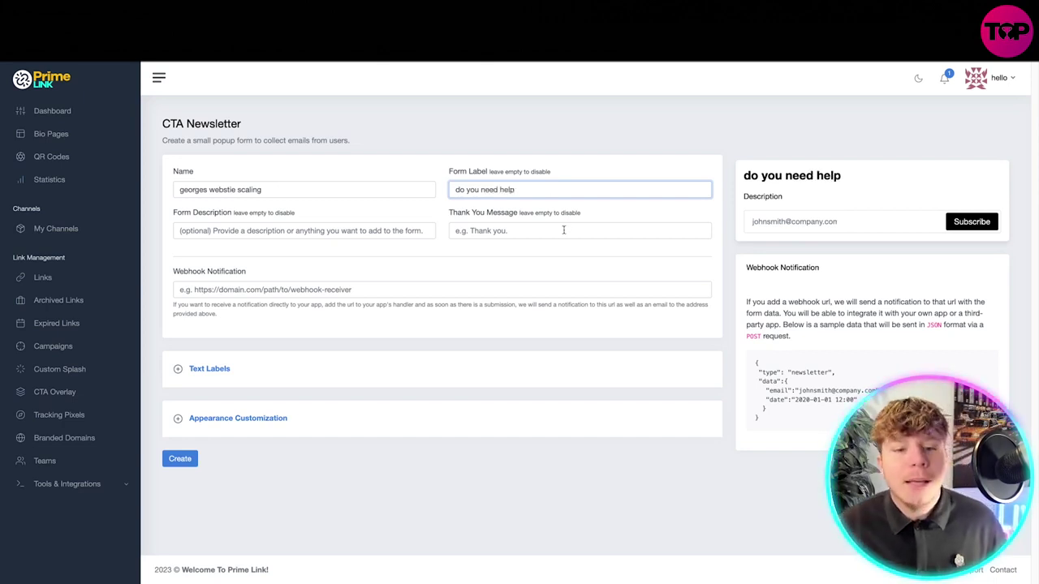
left_click(554, 234)
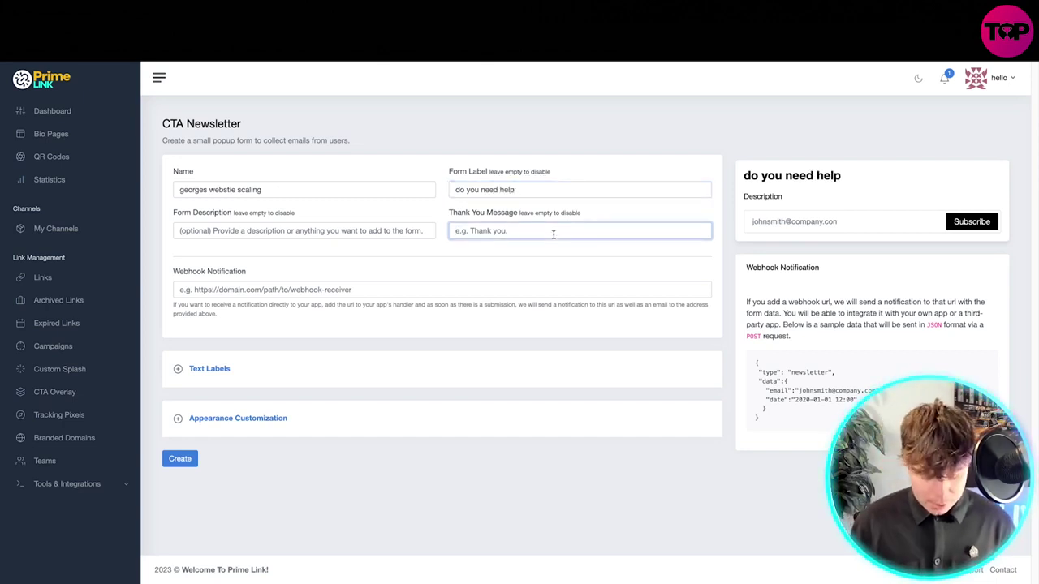
type("thank you so much")
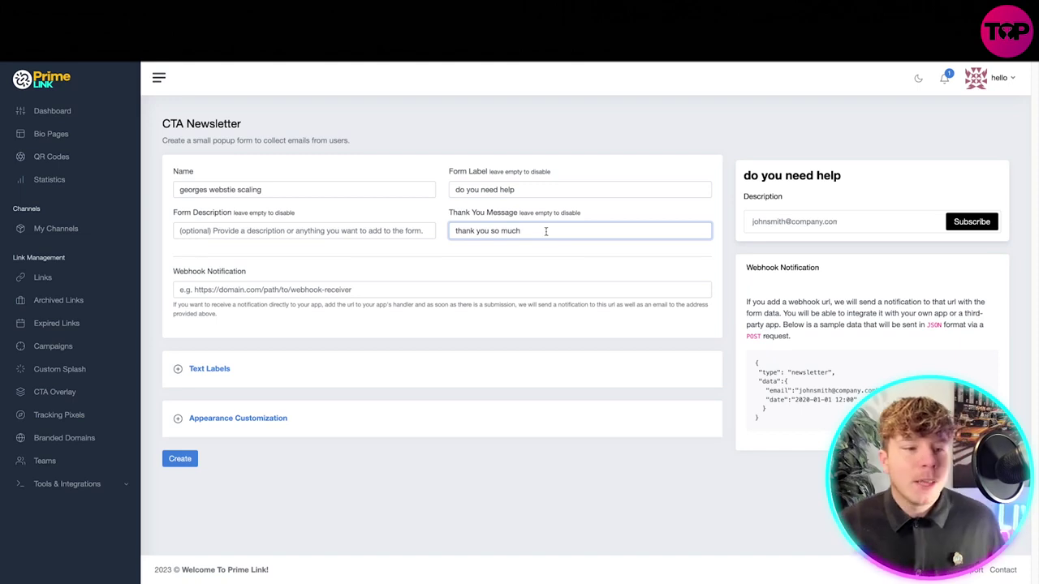
left_click(324, 233)
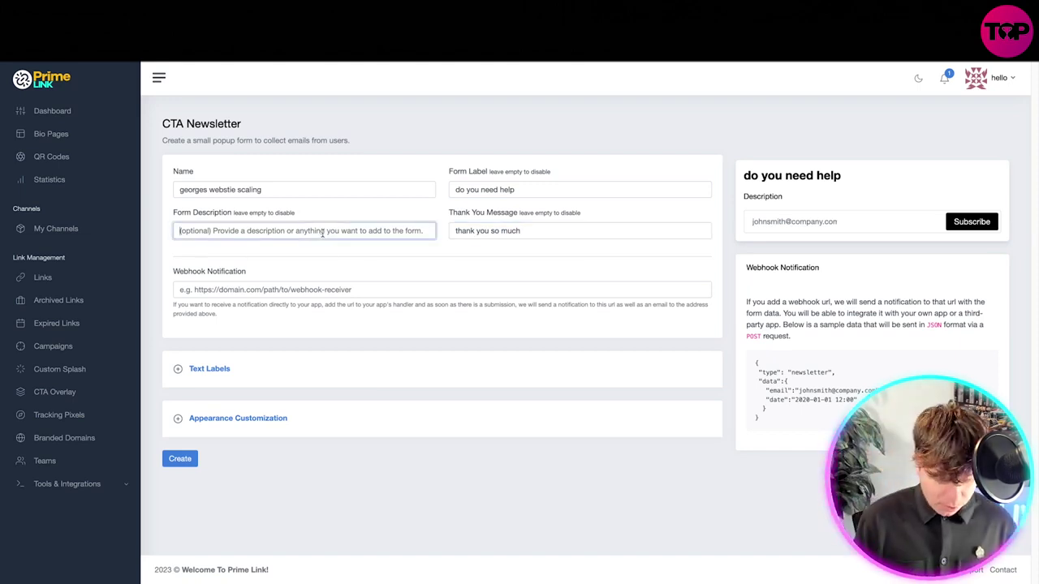
type("i want to sca")
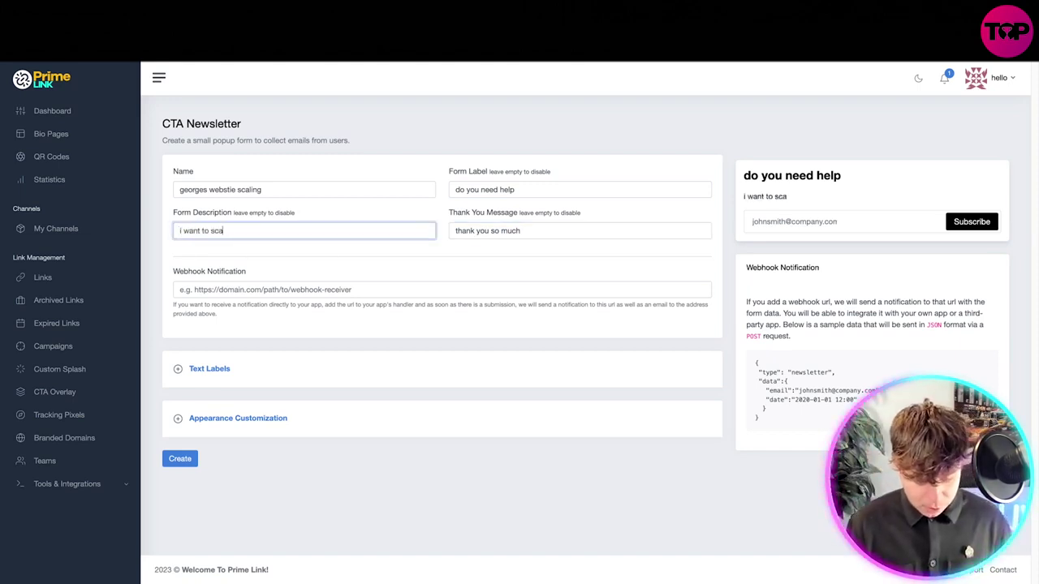
type("le my website")
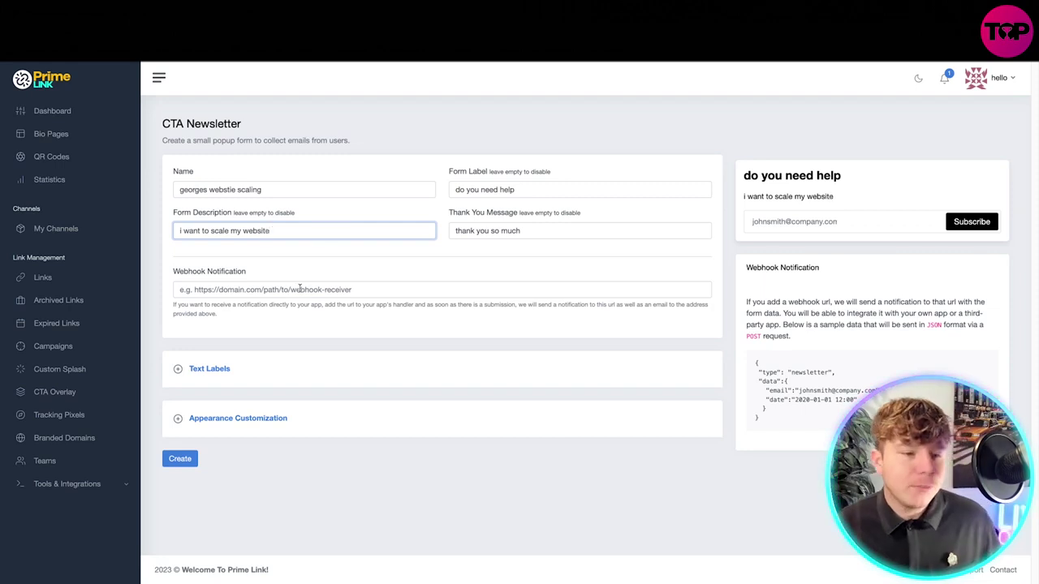
Set dark red overlay text and a light mauve button background, then create the overlay
left_click(296, 290)
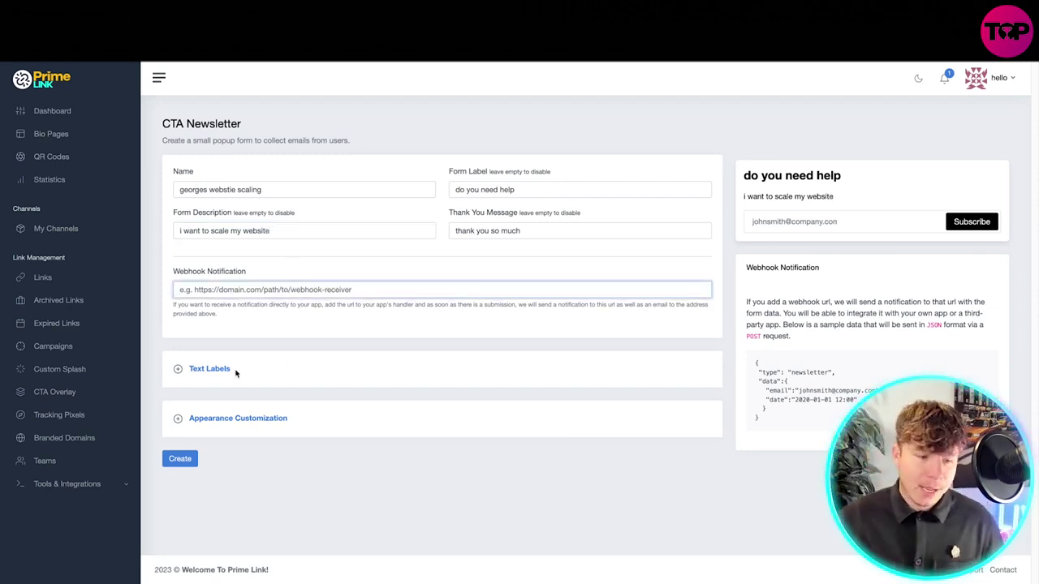
left_click(209, 369)
left_click(215, 492)
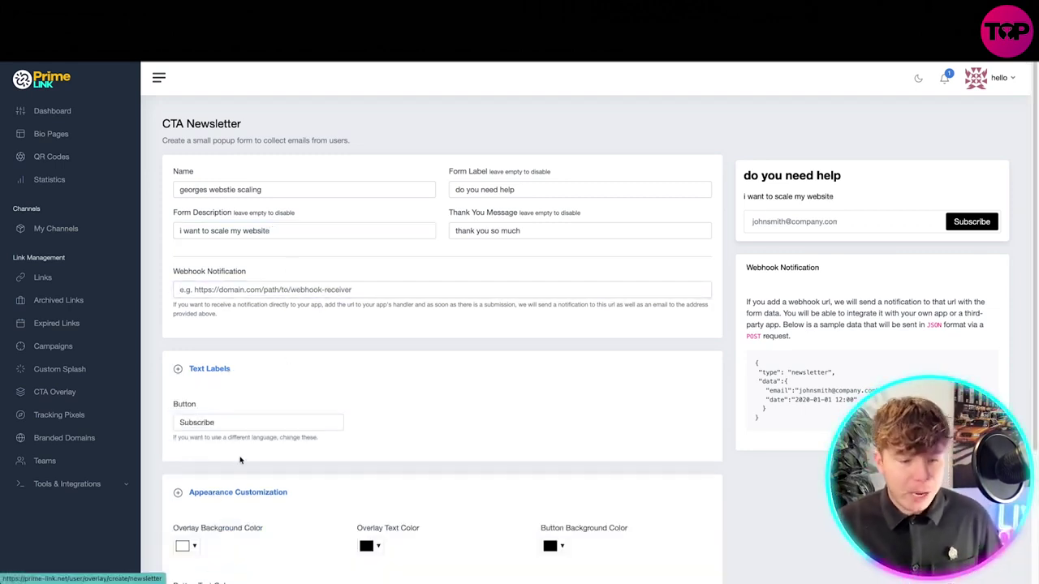
scroll(241, 460, "down", 3)
left_click(369, 369)
left_click(406, 407)
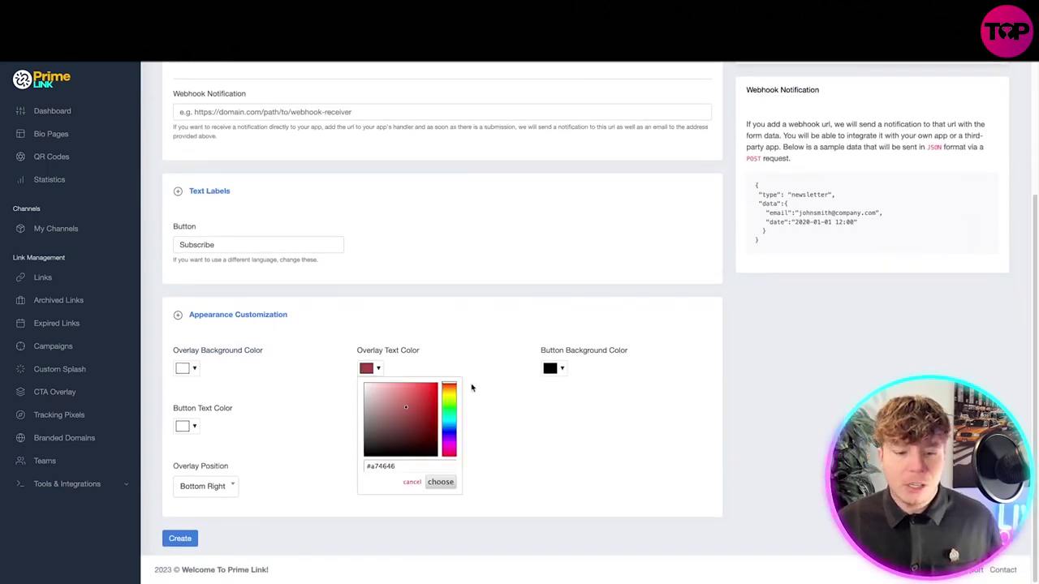
left_click(562, 372)
left_click(561, 372)
left_click(566, 409)
left_click(221, 469)
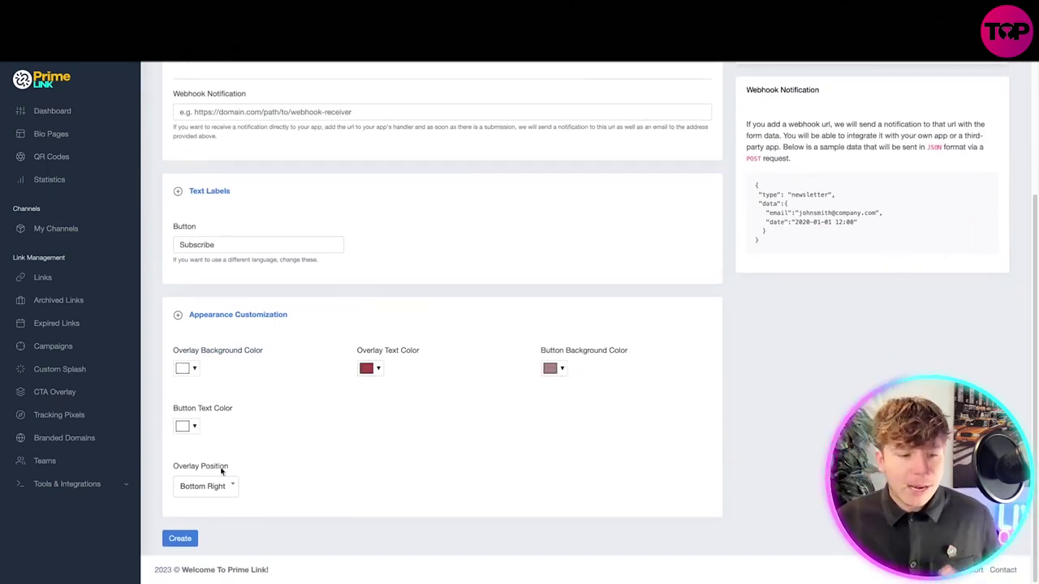
left_click(194, 538)
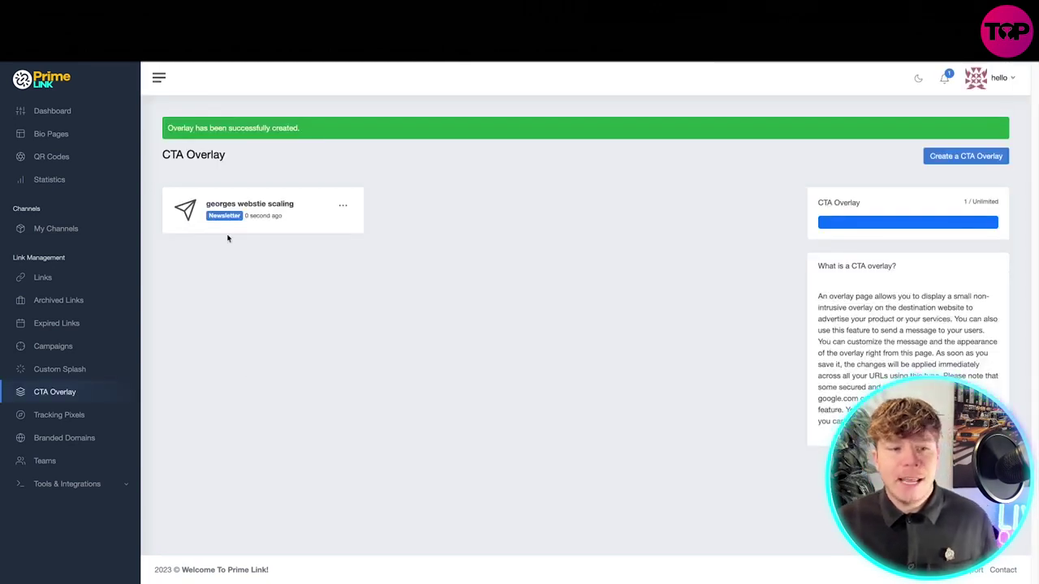
Refresh the CTA overlay list, then open Teams and start an Add Member invite before closing it
left_click(33, 394)
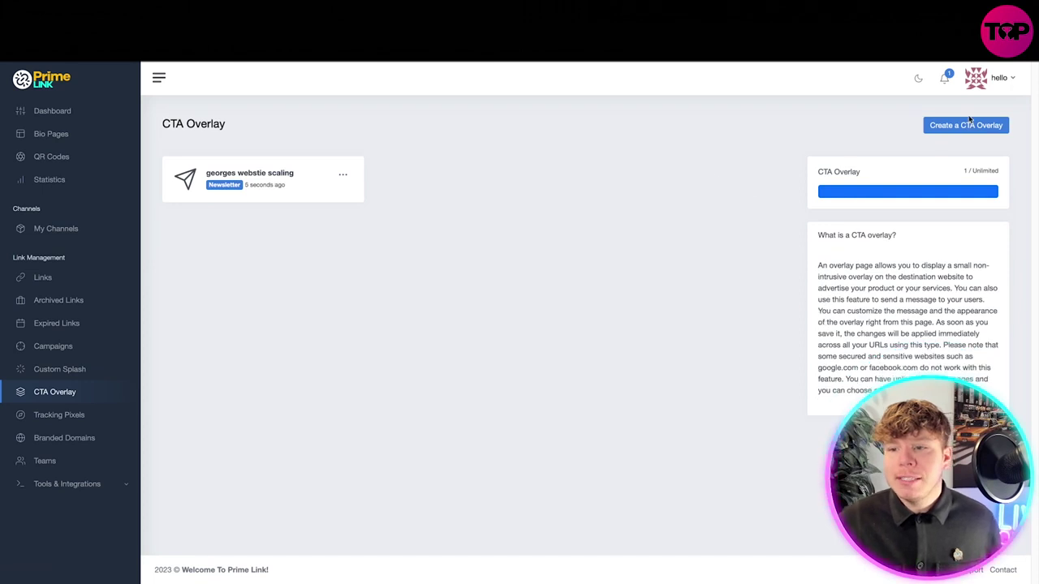
left_click(974, 125)
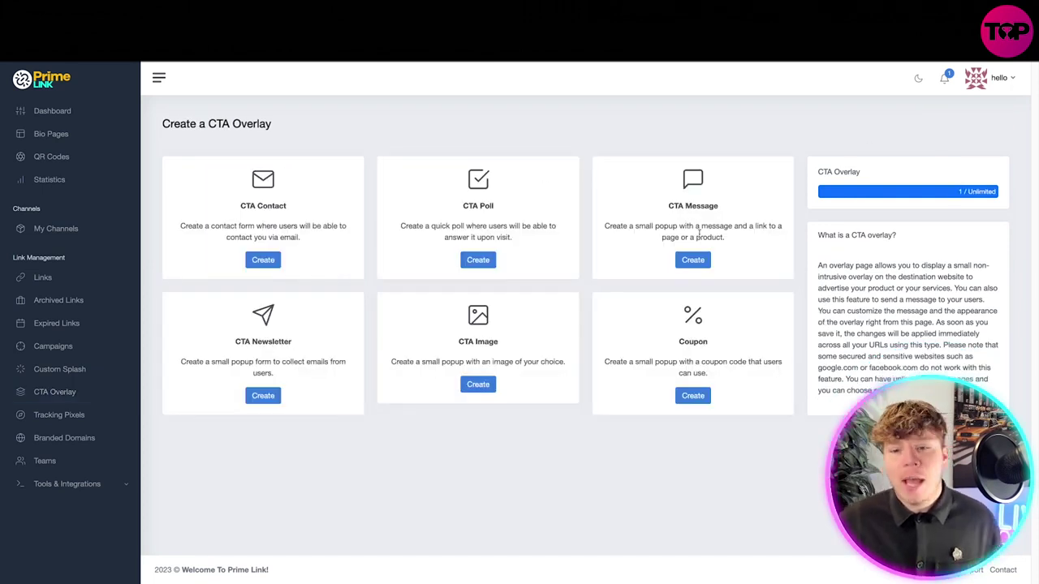
left_click(47, 462)
left_click(477, 195)
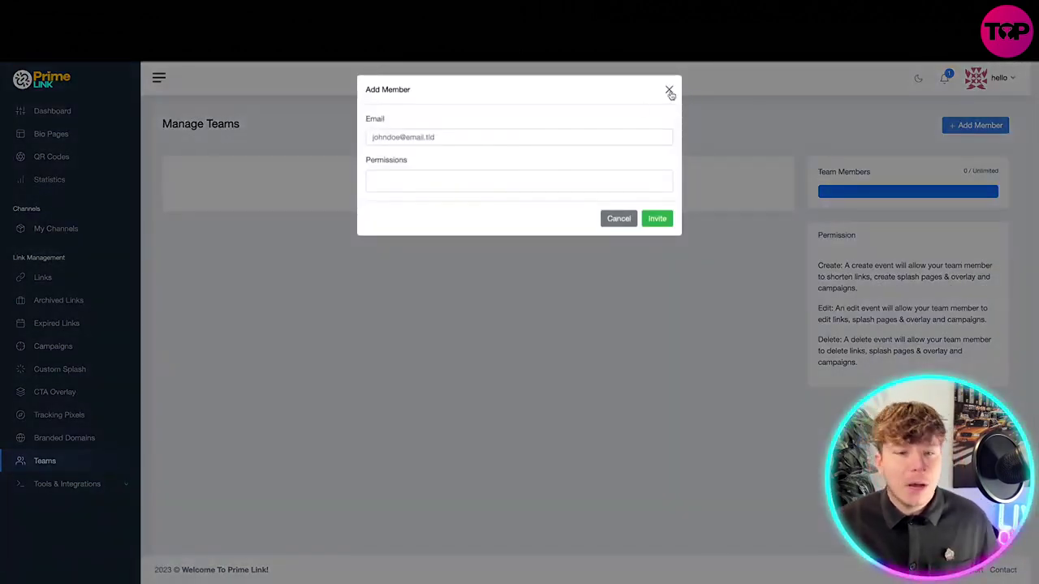
left_click(670, 95)
Open Branded Domains, start adding a domain, and expand the Tools & Integrations list
left_click(71, 436)
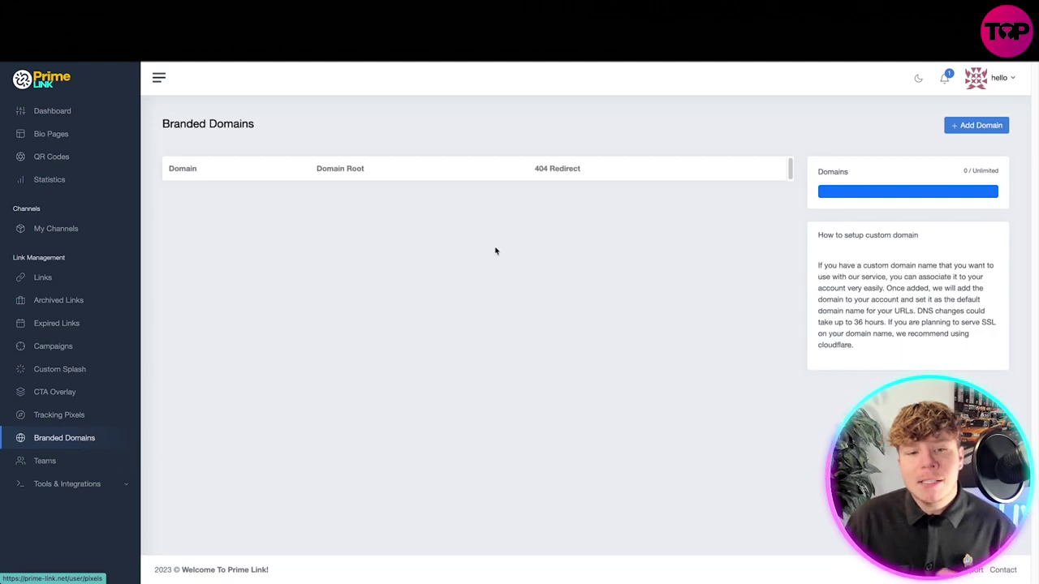
left_click(953, 126)
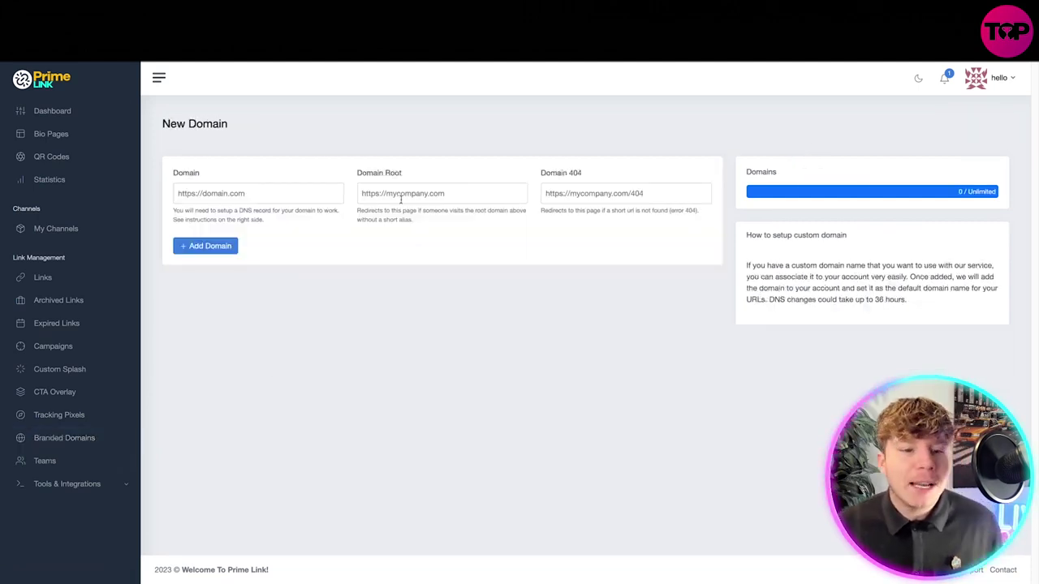
left_click(70, 484)
scroll(65, 493, "down", 1)
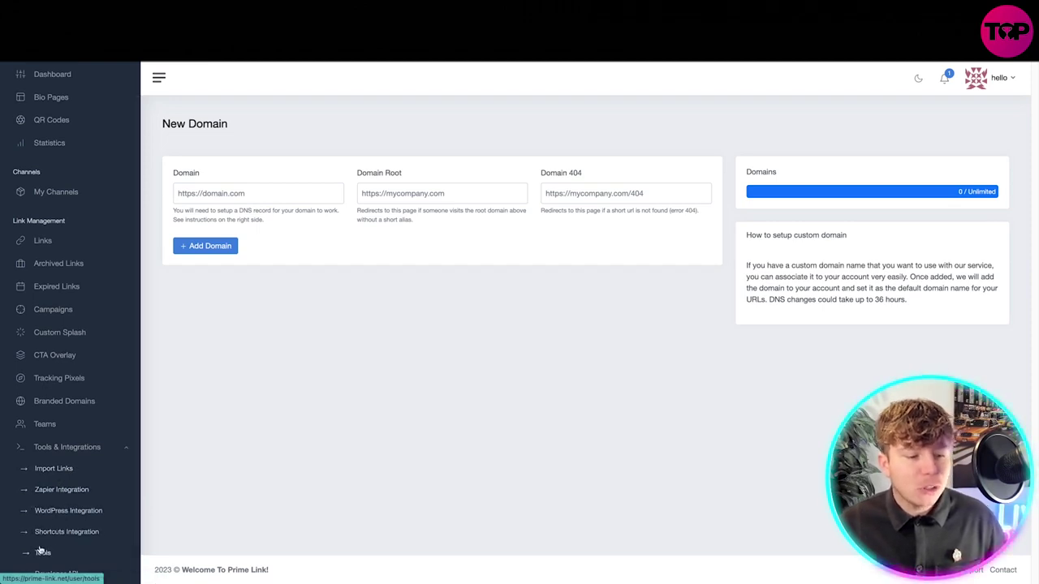
scroll(44, 202, "up", 1)
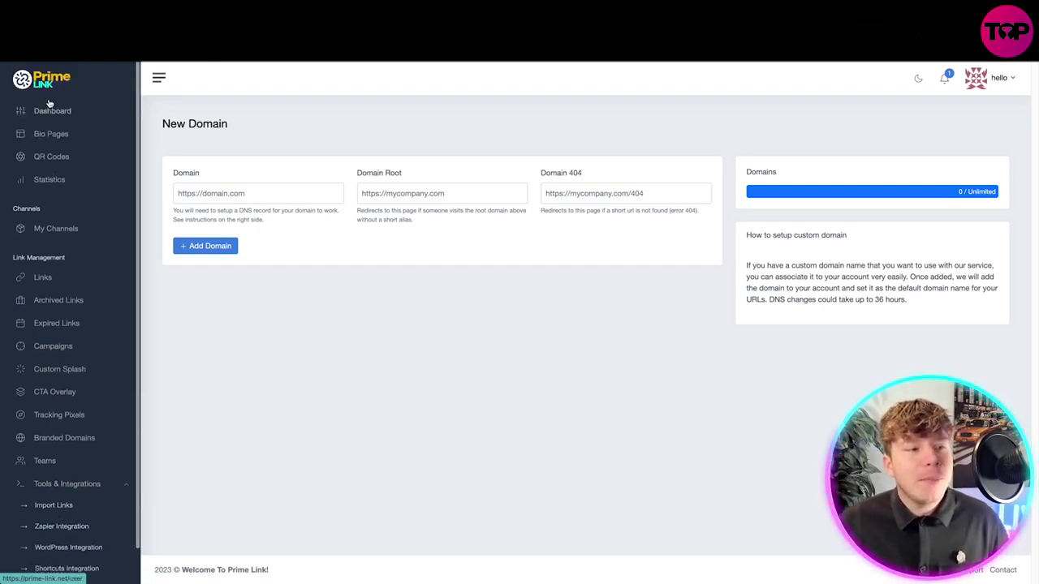
left_click(55, 88)
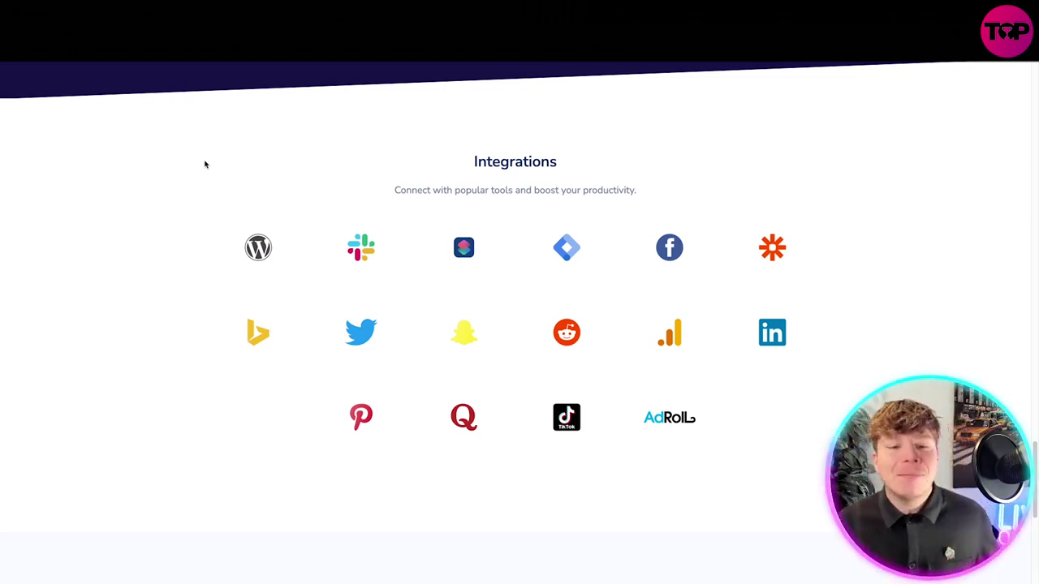
Scroll through the public site's Integrations list and usage stats footer
scroll(331, 336, "down", 3)
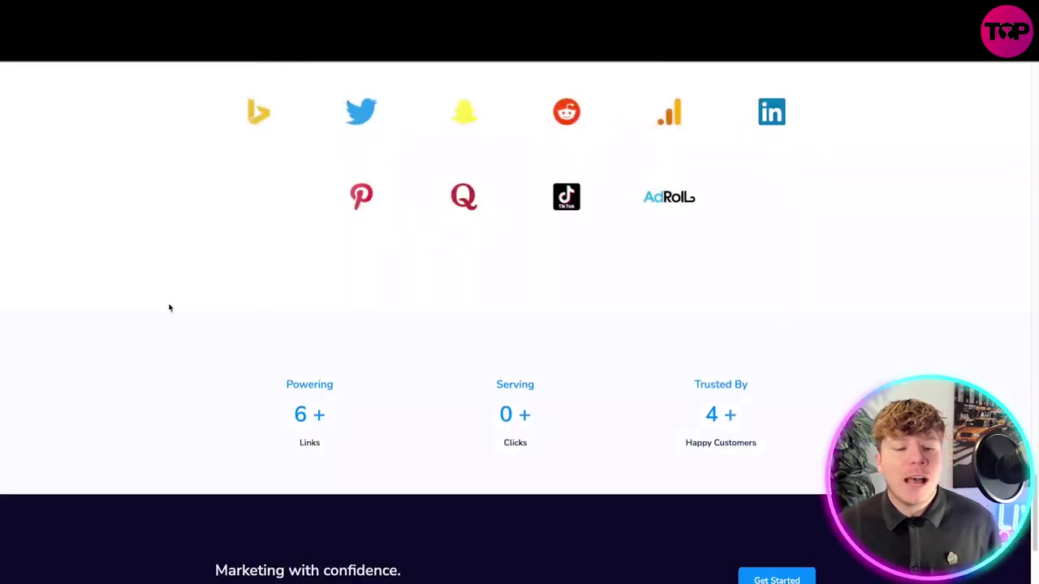
scroll(166, 310, "down", 1)
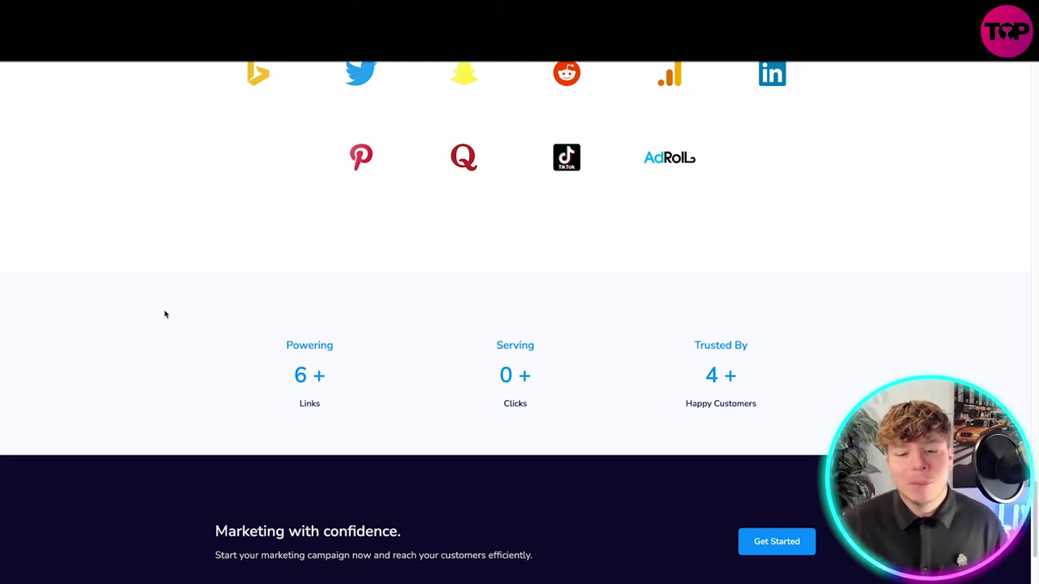
scroll(167, 319, "down", 2)
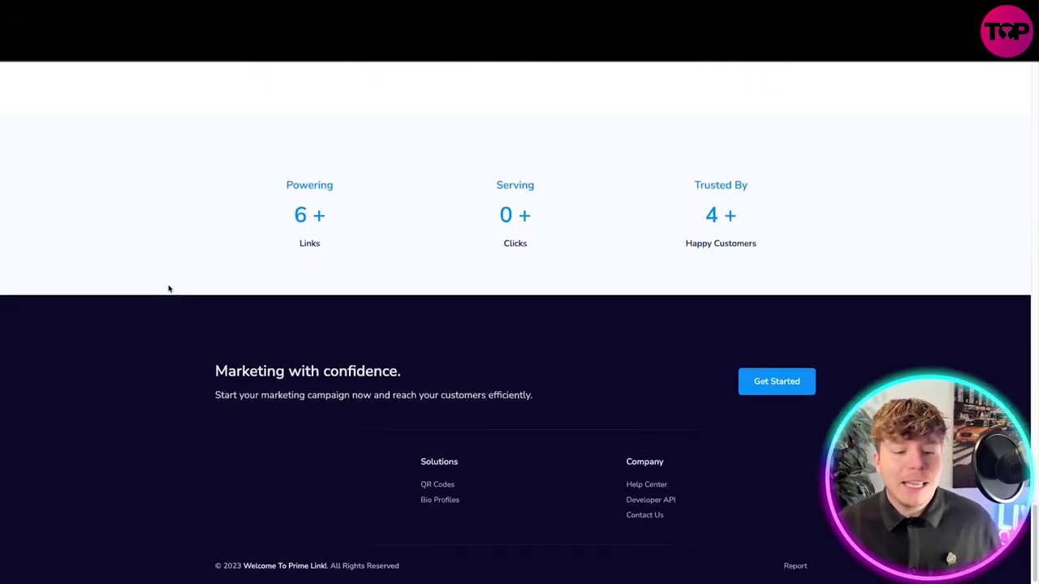
scroll(172, 307, "up", 15)
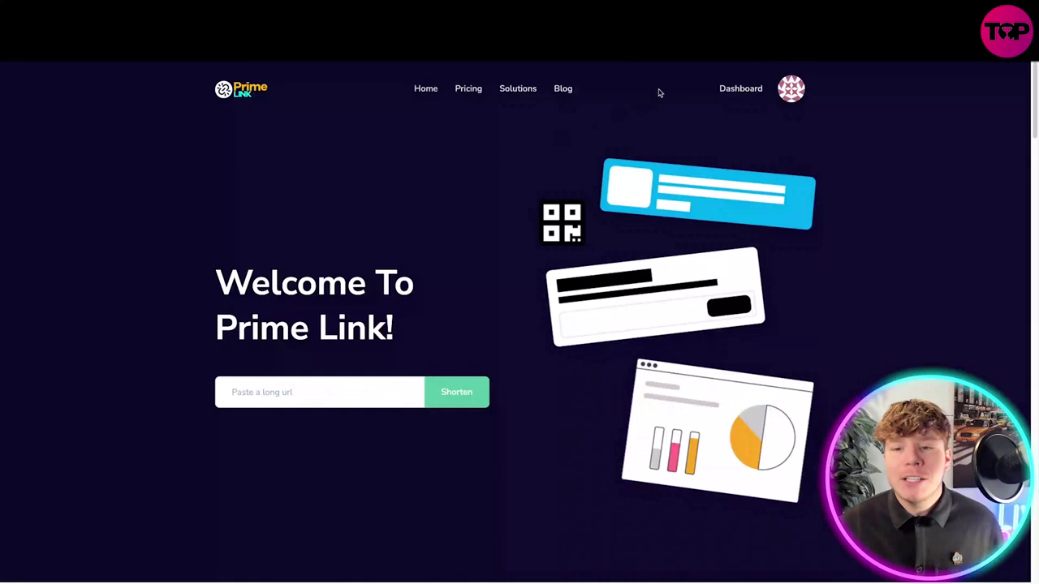
Look over the account dashboard, then head back to the public home page
left_click(742, 87)
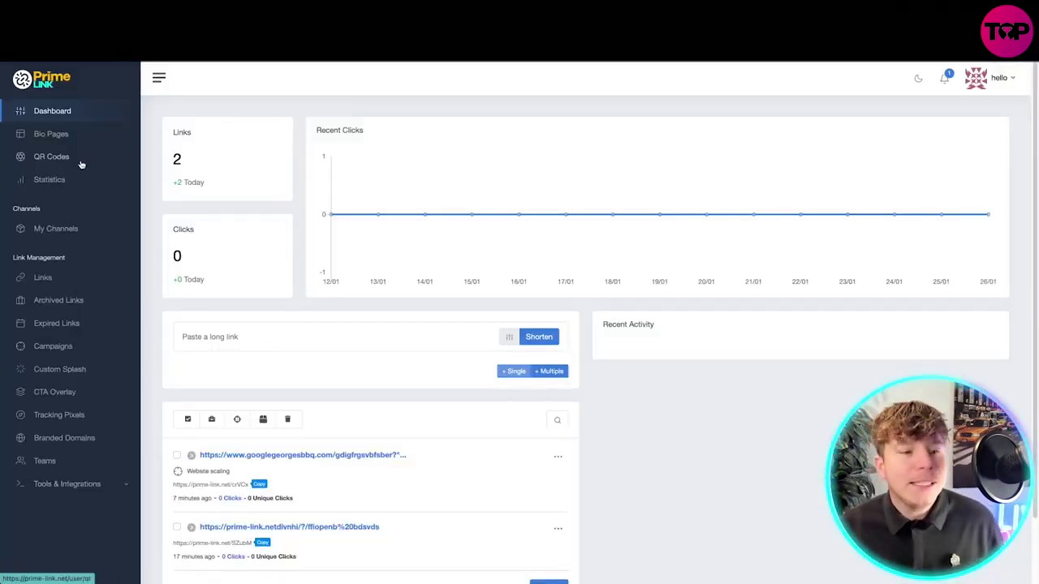
scroll(405, 213, "down", 1)
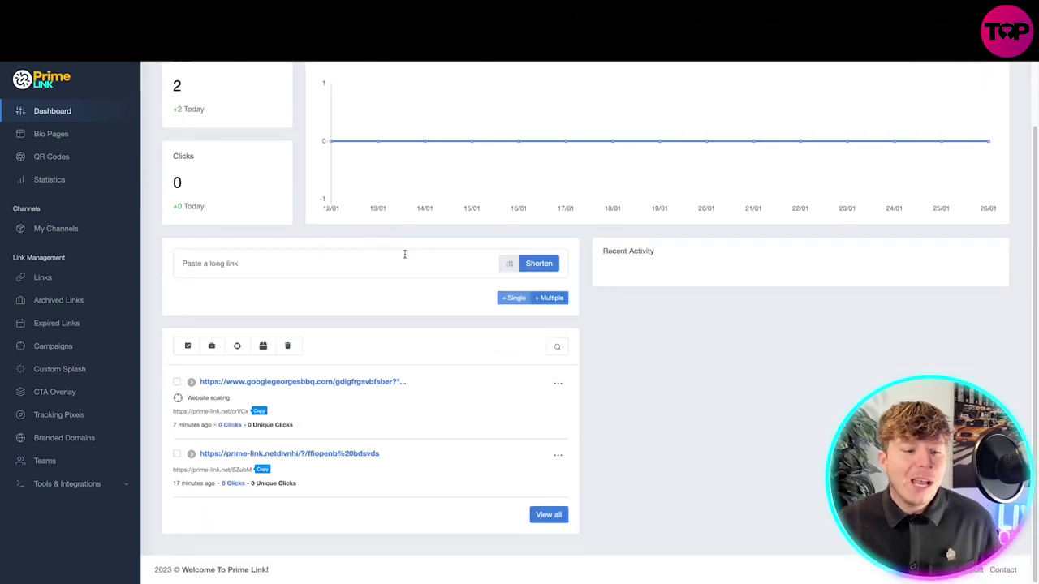
scroll(405, 254, "up", 2)
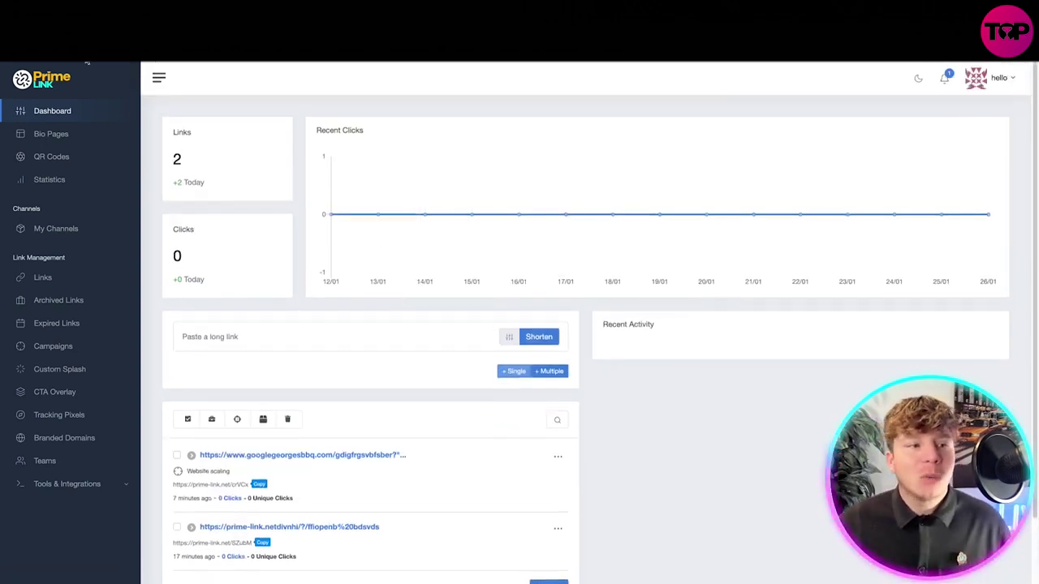
left_click(46, 84)
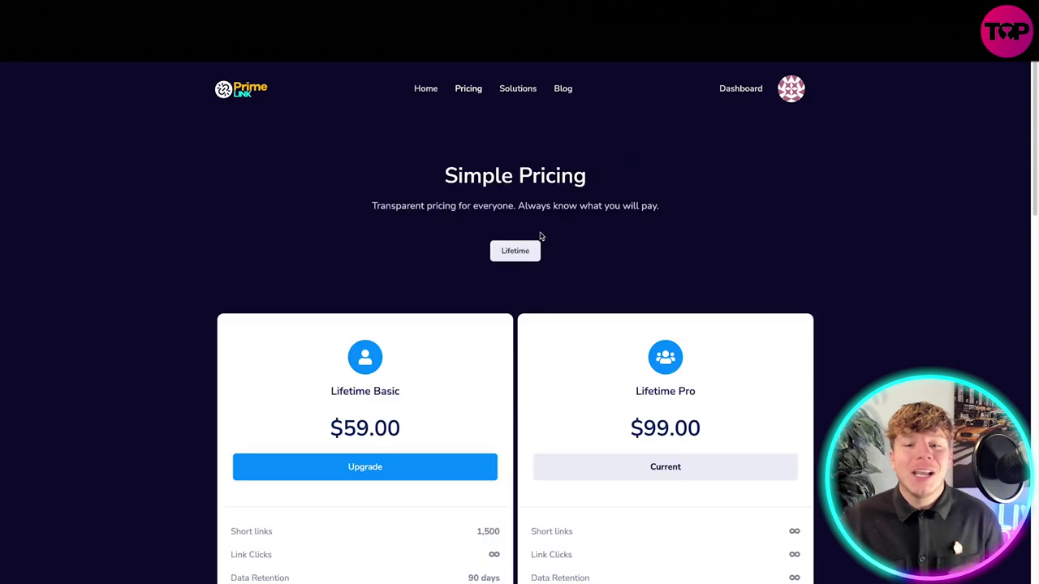
Scroll through the pricing page's Lifetime Basic and Lifetime Pro plan features
scroll(622, 269, "down", 3)
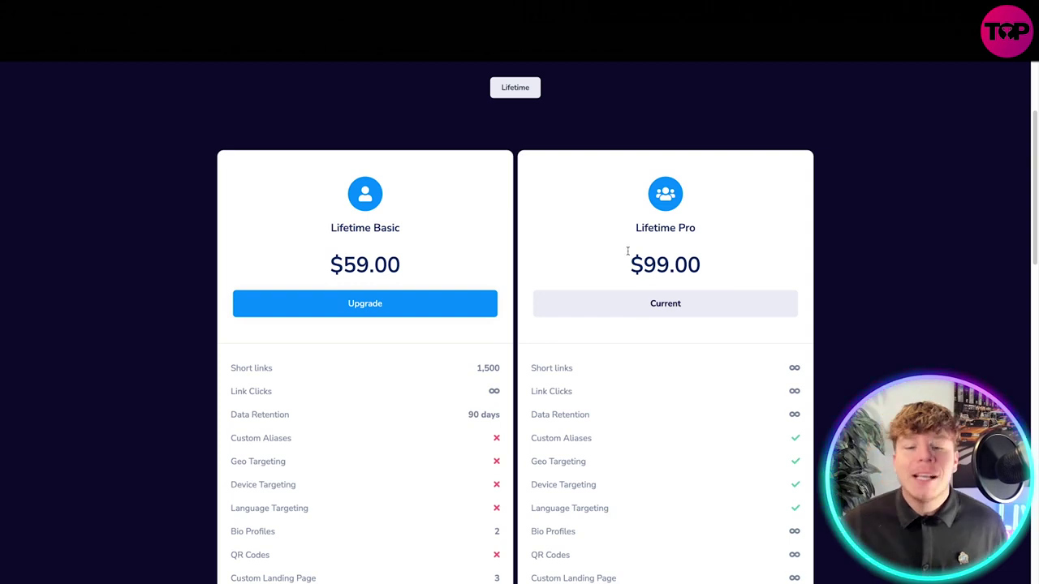
scroll(430, 228, "down", 2)
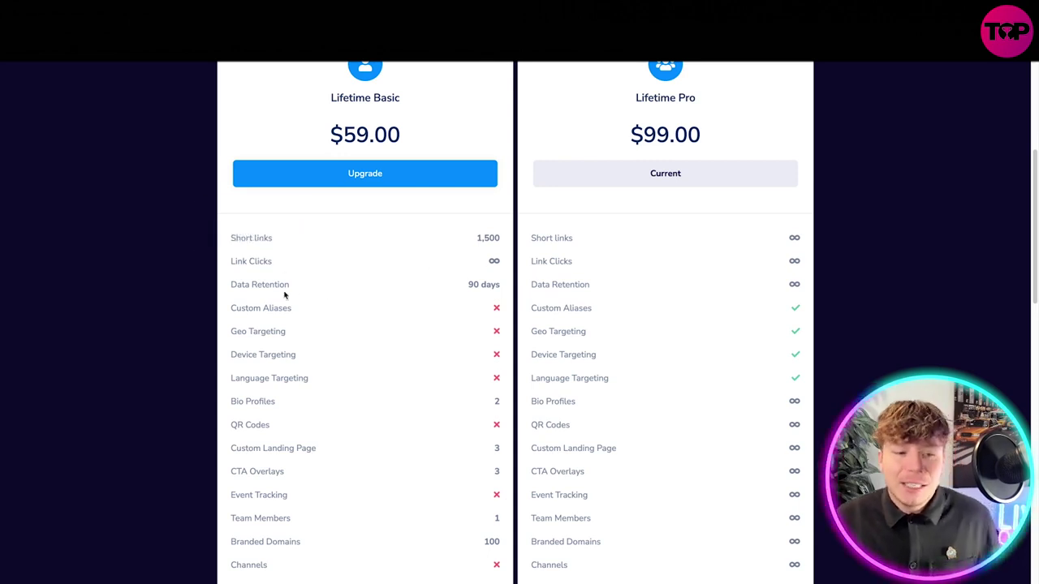
scroll(451, 327, "down", 1)
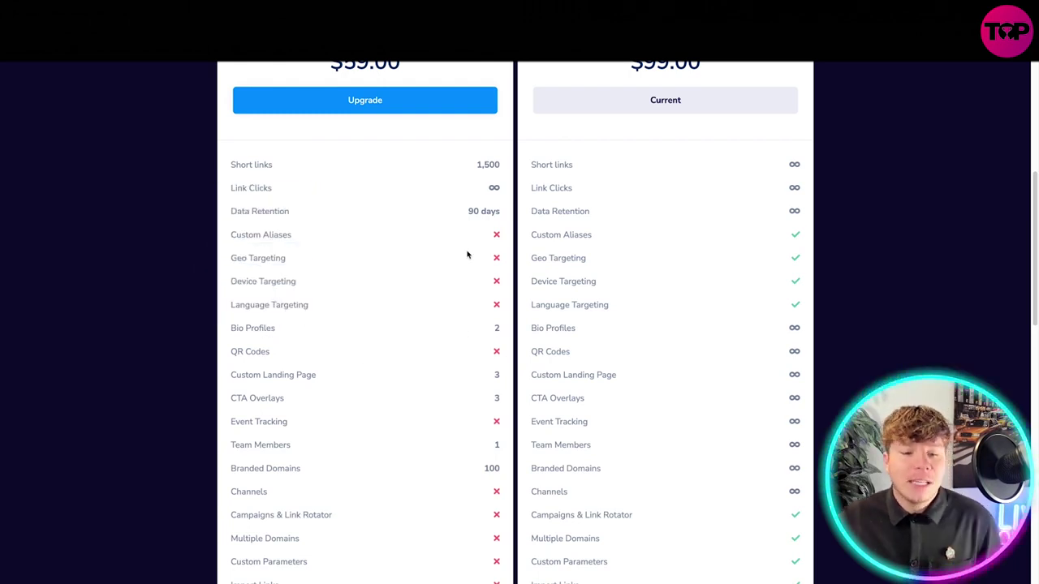
scroll(421, 231, "down", 1)
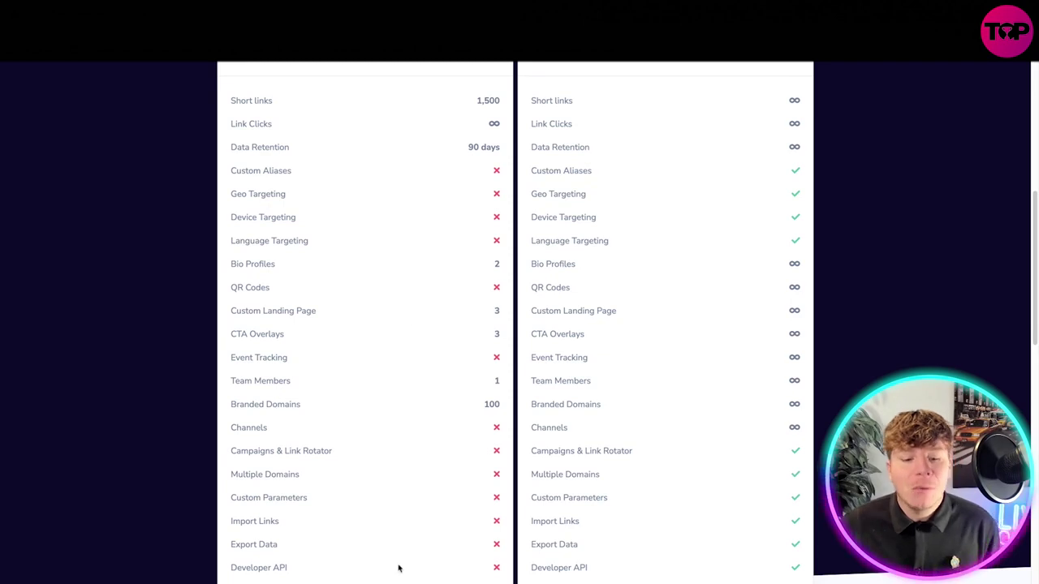
scroll(398, 568, "down", 2)
scroll(427, 360, "up", 5)
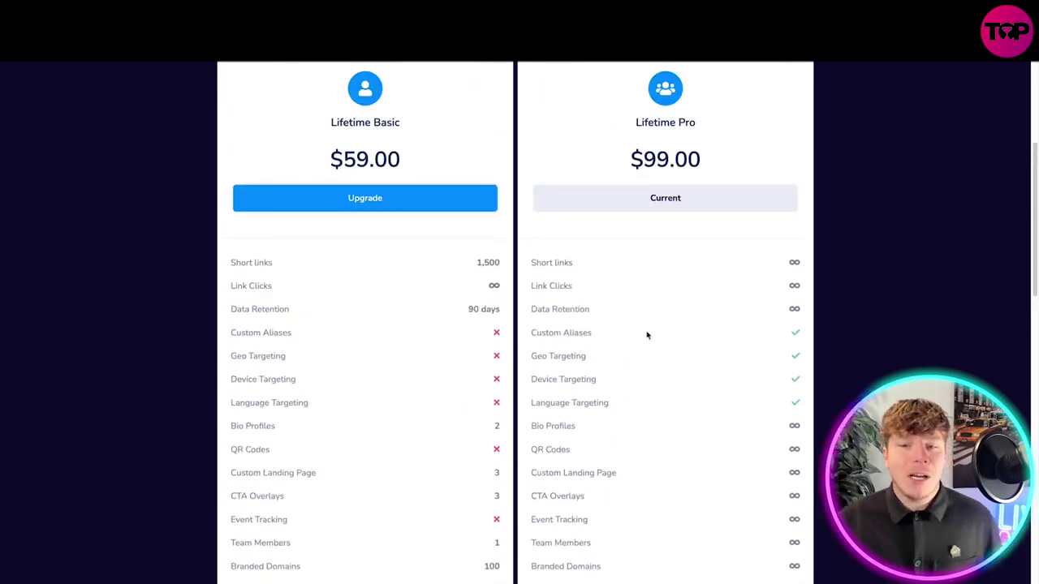
scroll(634, 306, "down", 1)
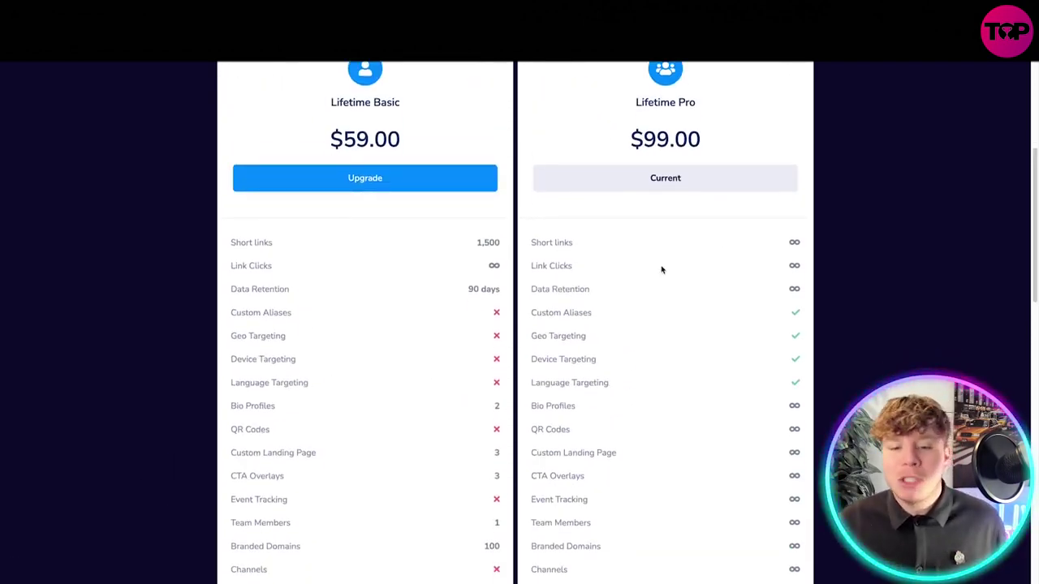
scroll(690, 292, "down", 2)
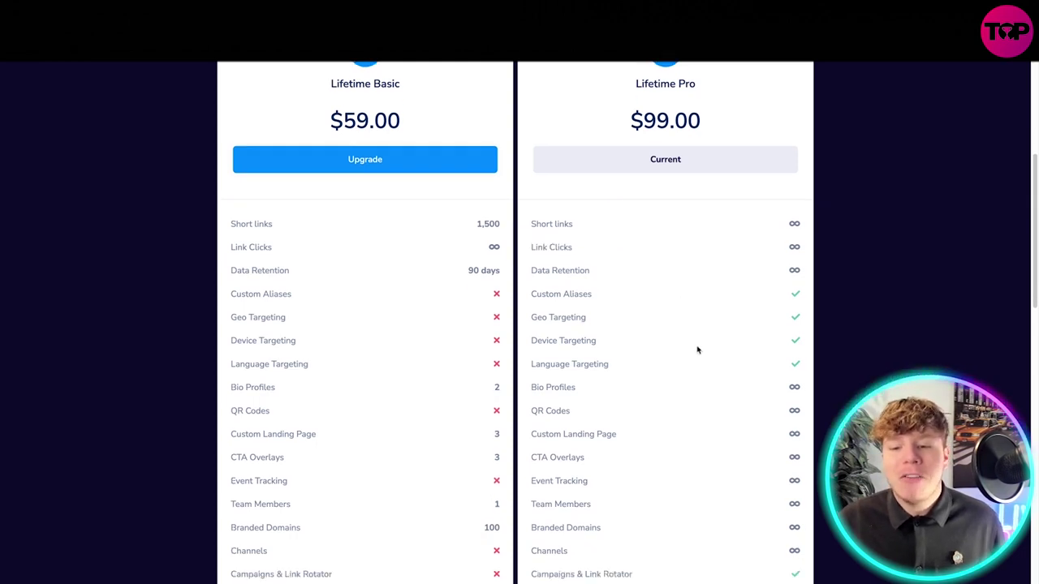
Compare Lifetime Basic's 1,500 short links and 90-day retention against Lifetime Pro's unlimited allowances
left_click_drag(772, 216, 758, 339)
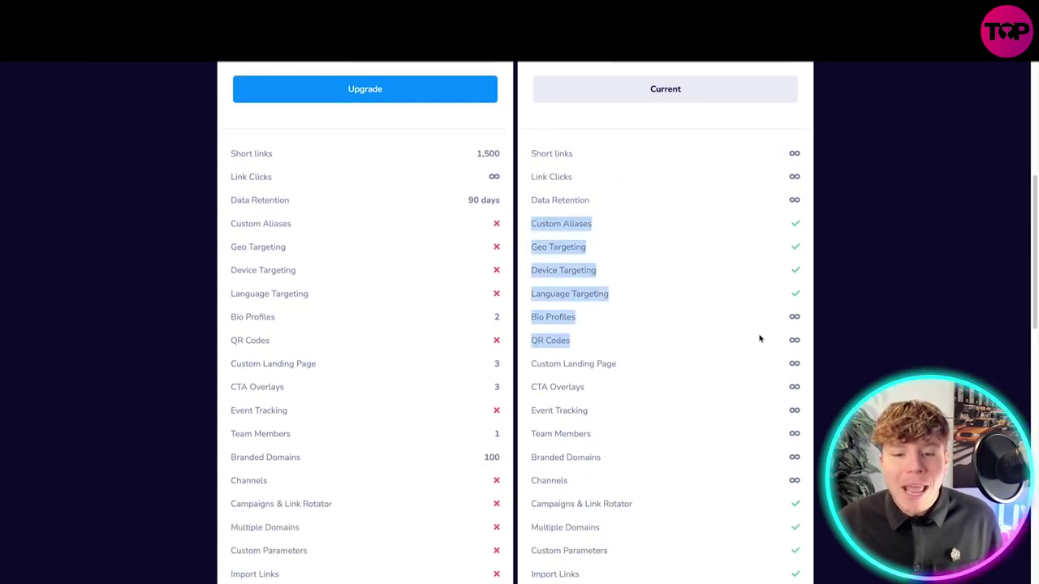
left_click(758, 338)
scroll(741, 350, "down", 1)
scroll(741, 350, "down", 3)
left_click_drag(631, 244, 568, 175)
left_click(639, 165)
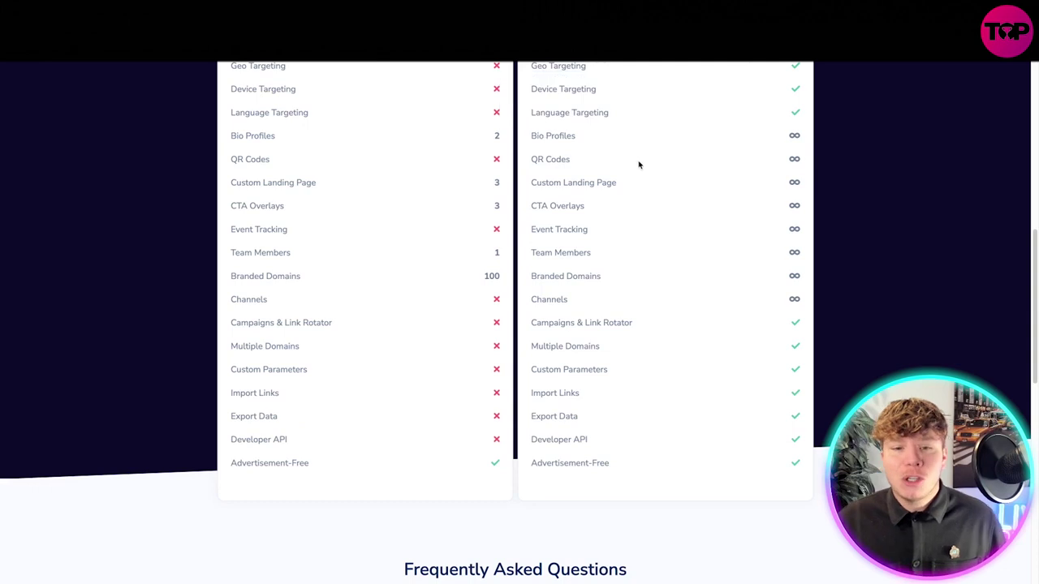
scroll(696, 203, "up", 4)
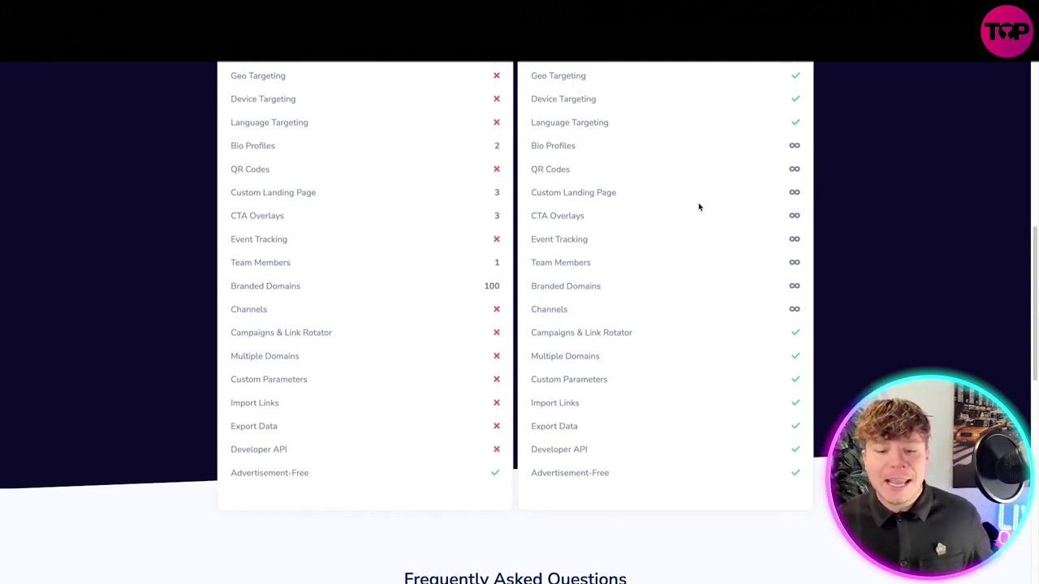
left_click_drag(687, 180, 631, 181)
scroll(650, 187, "up", 1)
left_click(673, 216)
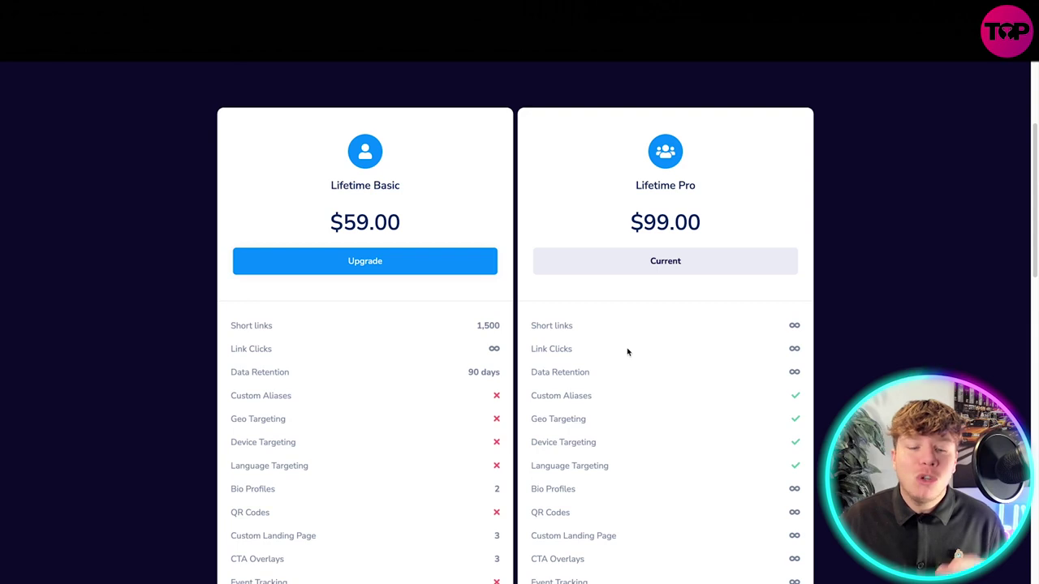
scroll(628, 352, "down", 1)
scroll(627, 352, "down", 2)
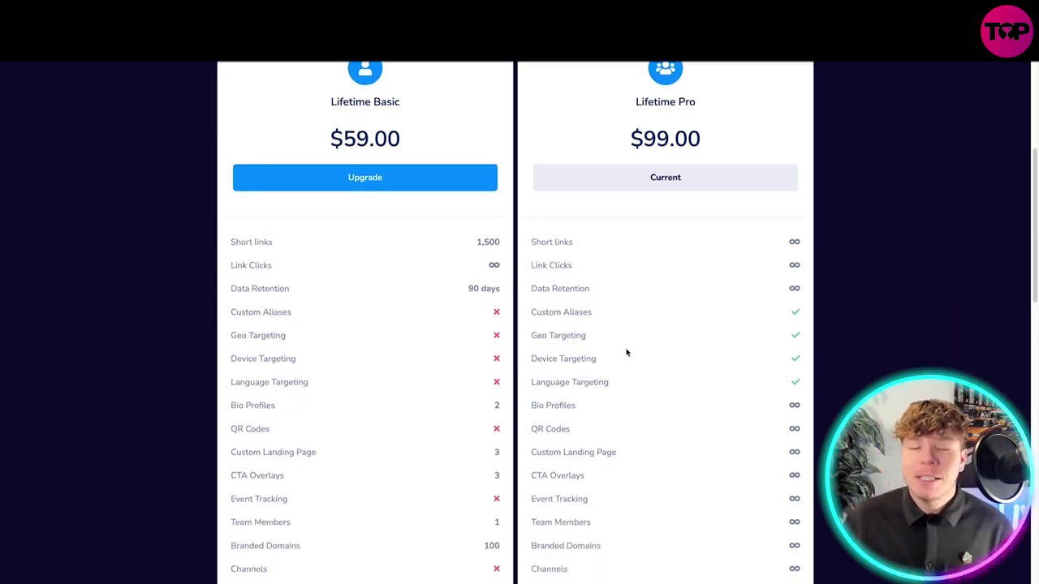